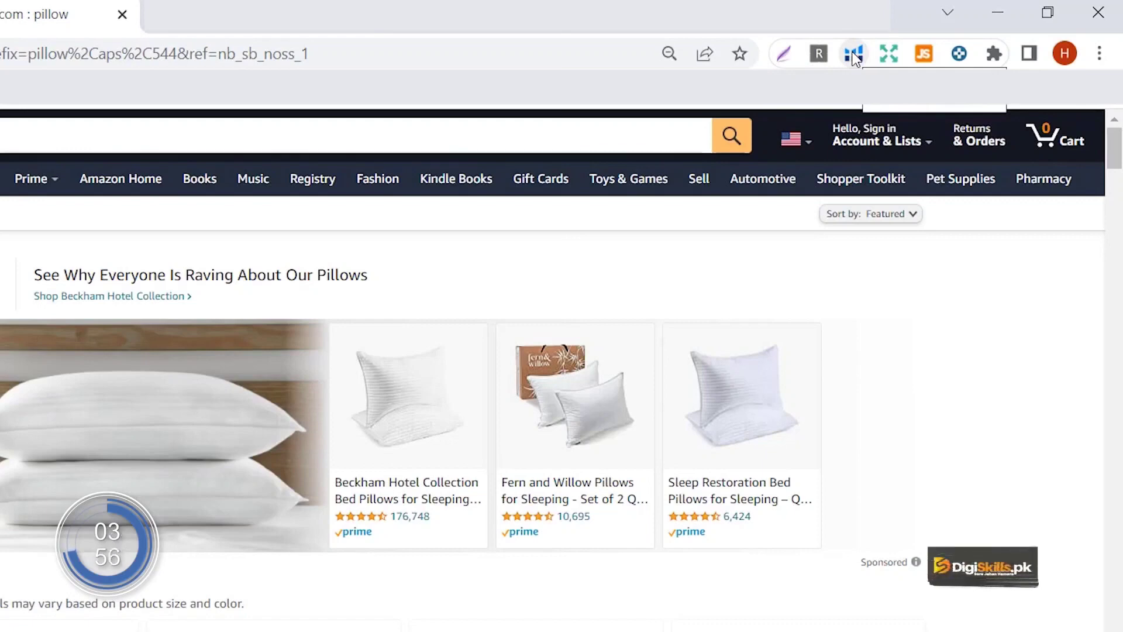
- Open the Helium 10 dashboard through its browser extension on the Amazon pillow results page
left_click(853, 54)
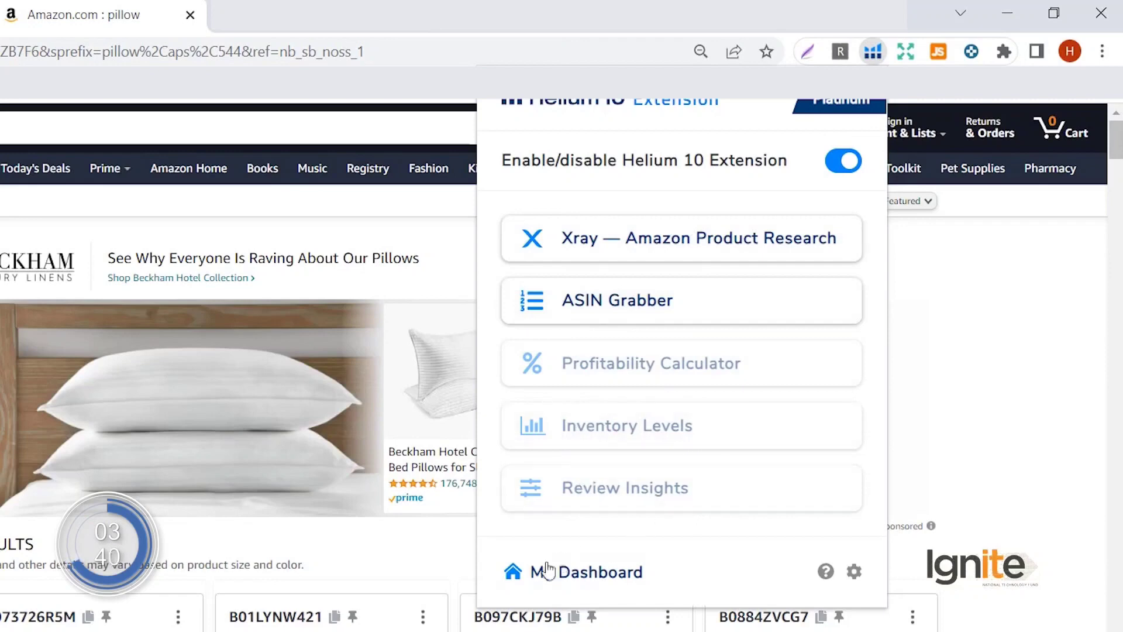
left_click(578, 572)
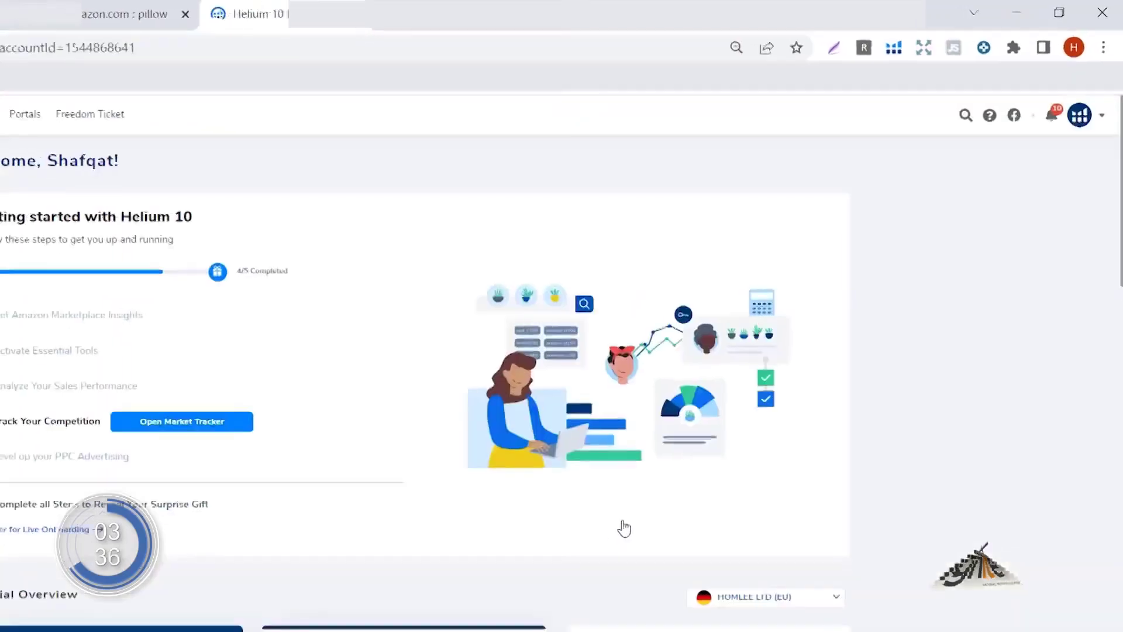
- Look through the dashboard's tool cards, from Black Box and Magnet to Listing Builder, and read what each tool does
scroll(789, 451, "down", 7)
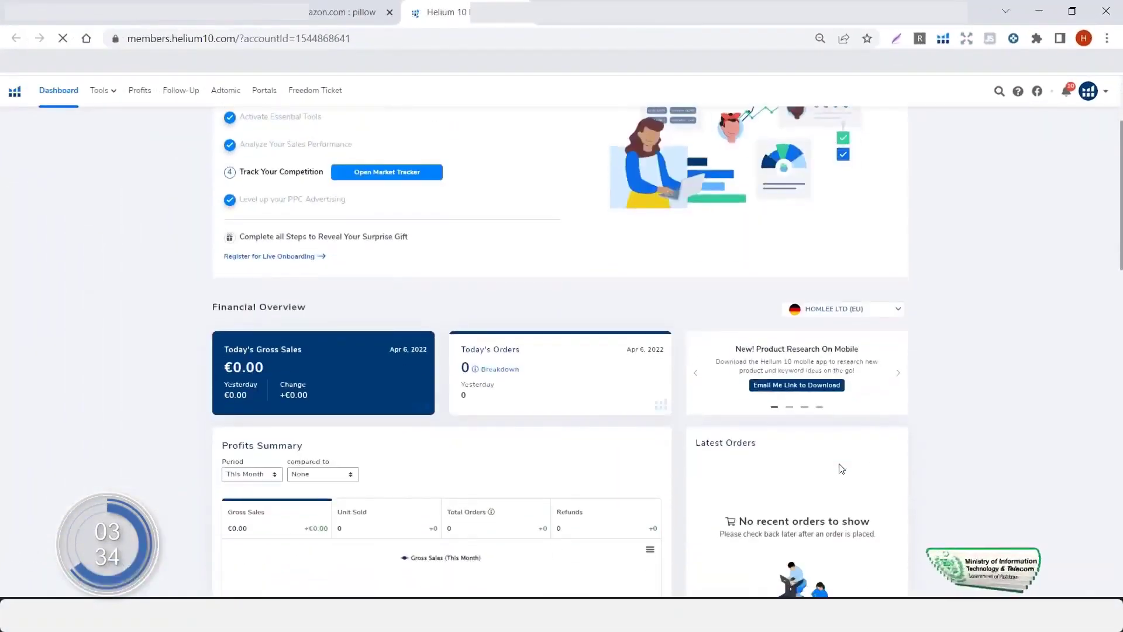
scroll(841, 468, "down", 15)
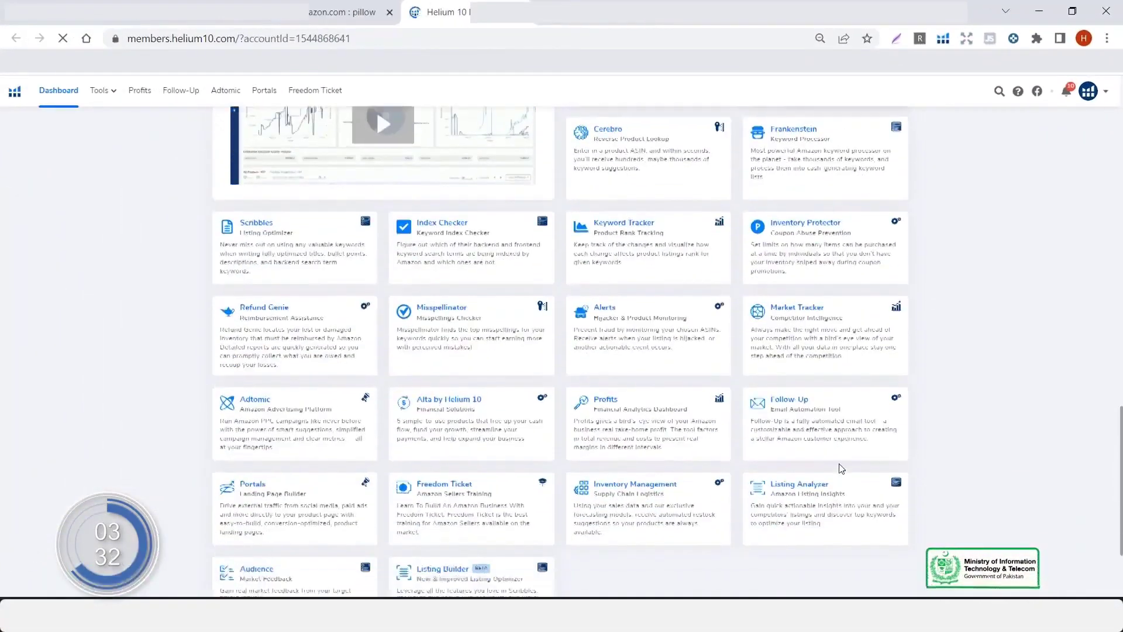
scroll(841, 469, "up", 6)
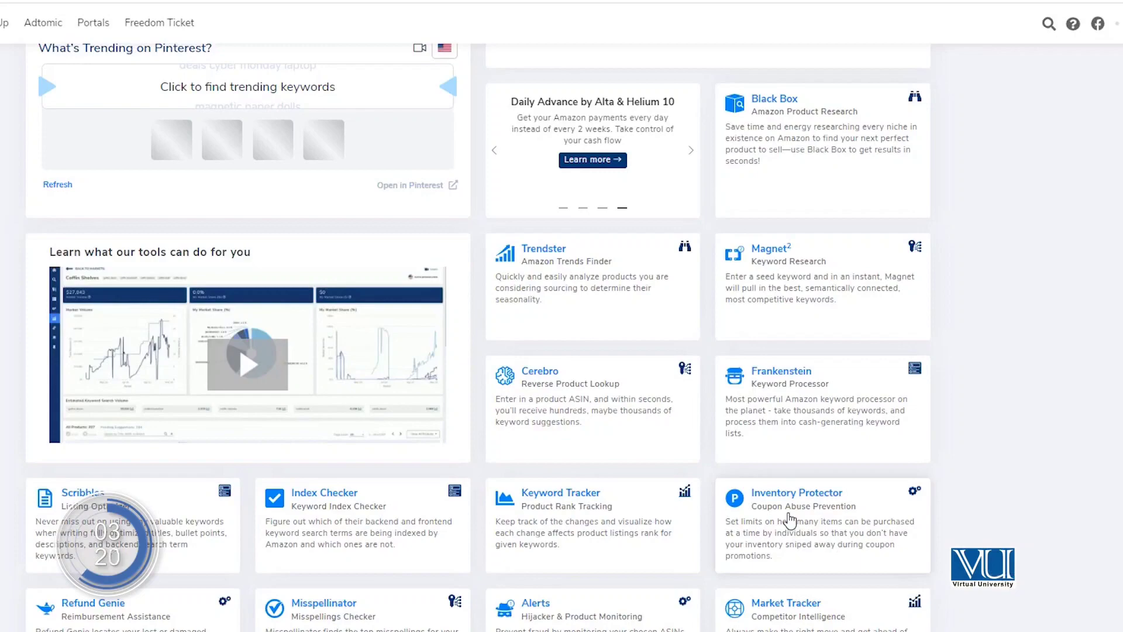
scroll(790, 519, "down", 4)
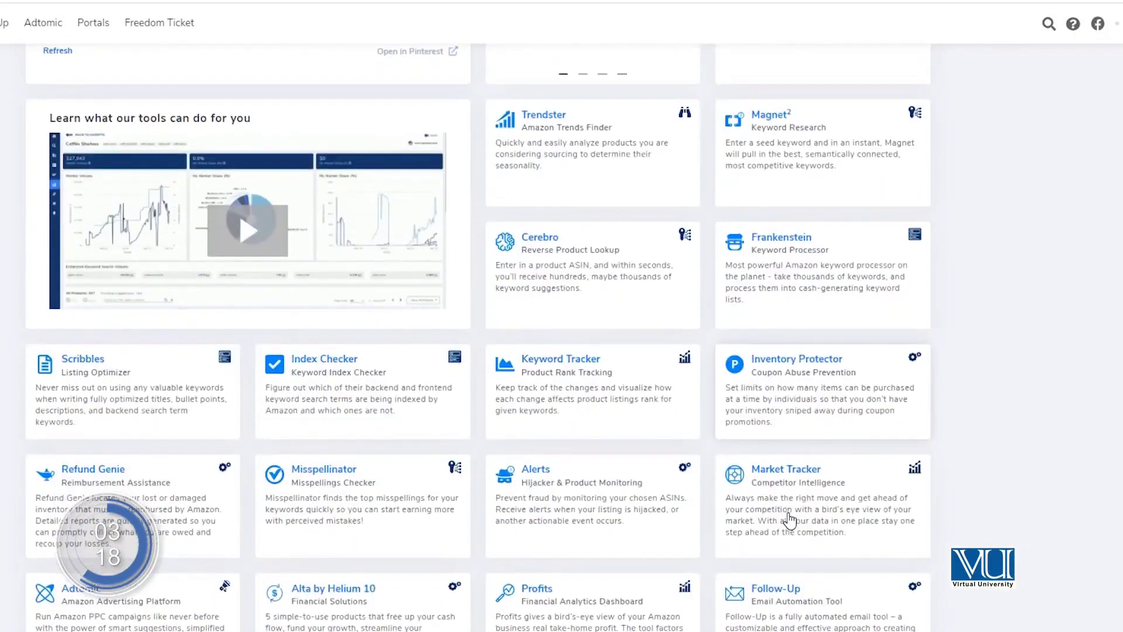
scroll(790, 521, "down", 4)
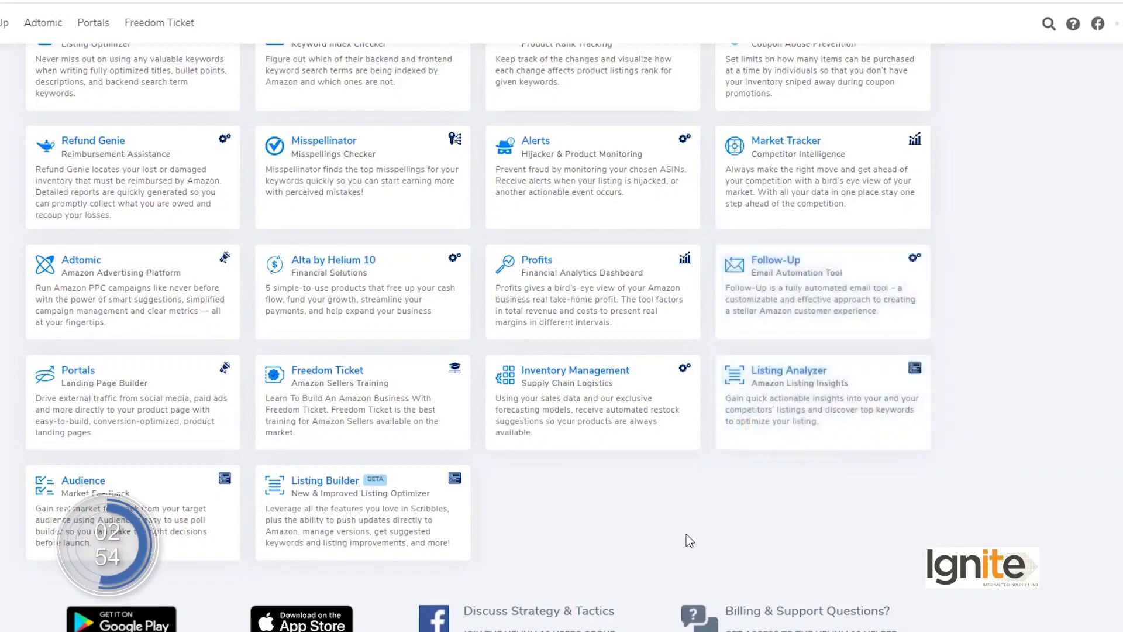
scroll(686, 535, "down", 1)
scroll(686, 535, "up", 7)
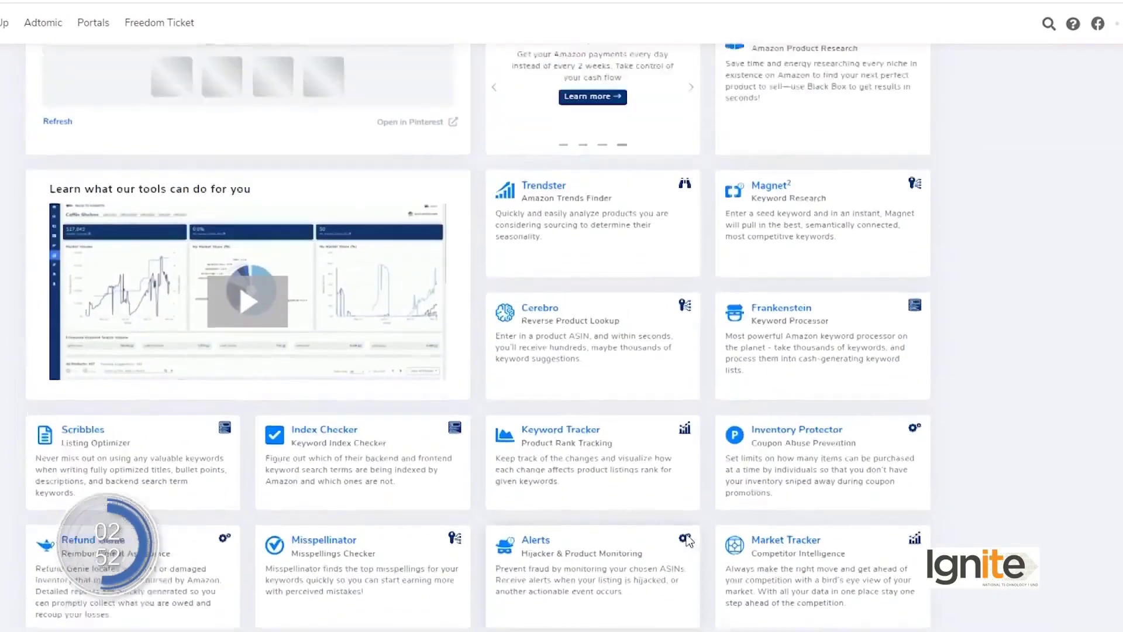
scroll(688, 541, "up", 2)
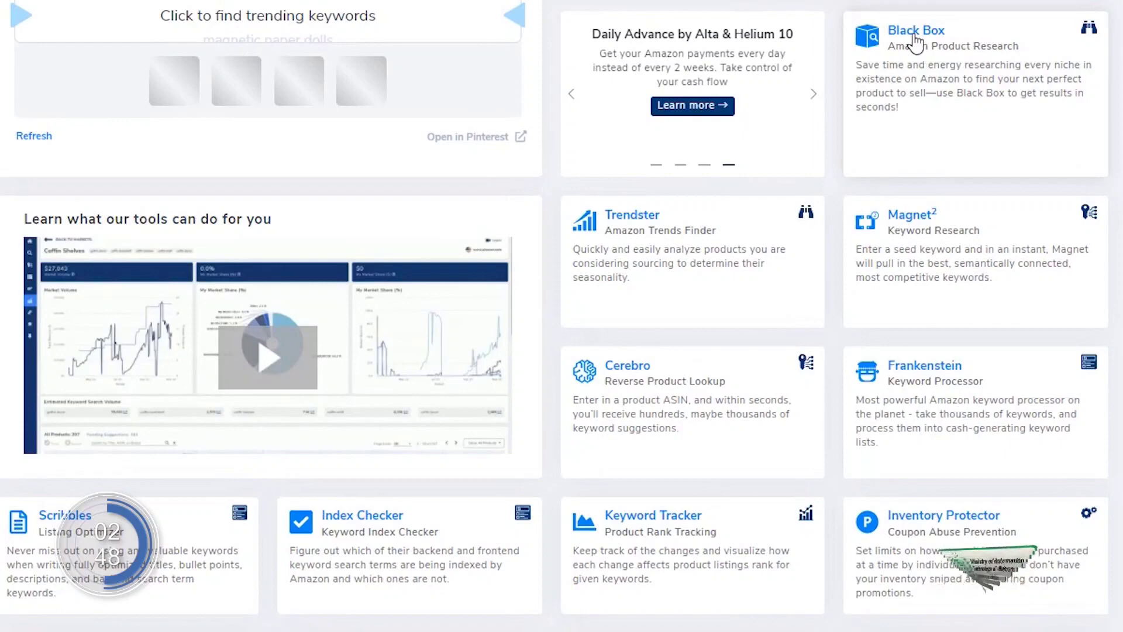
- Open the Black Box product research tool and switch to its keyword research
left_click(915, 42)
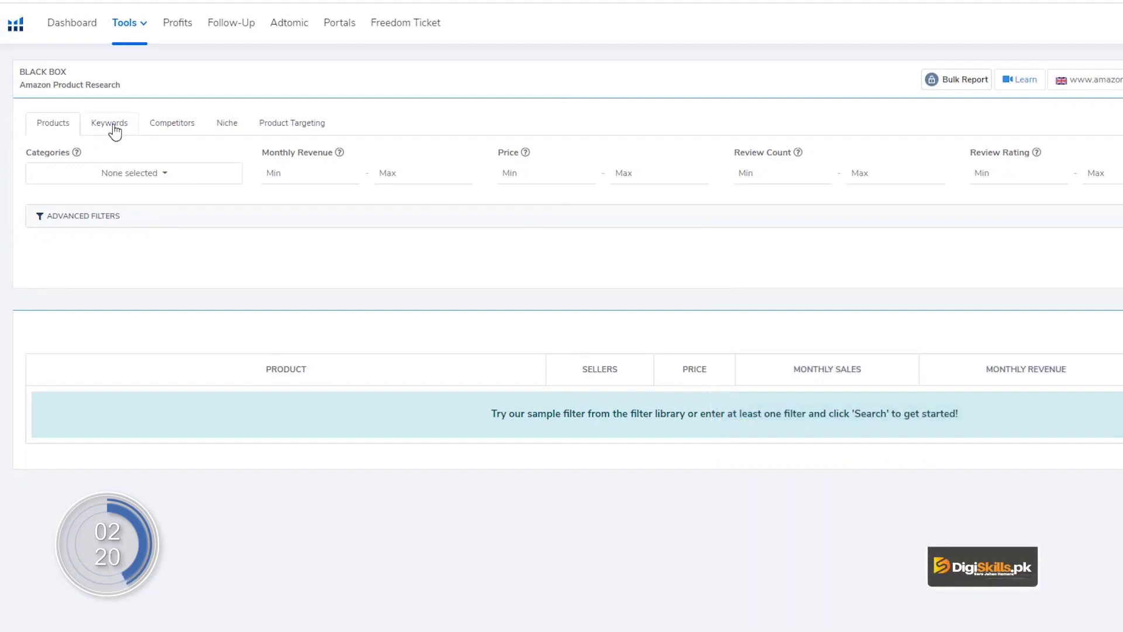
left_click(115, 131)
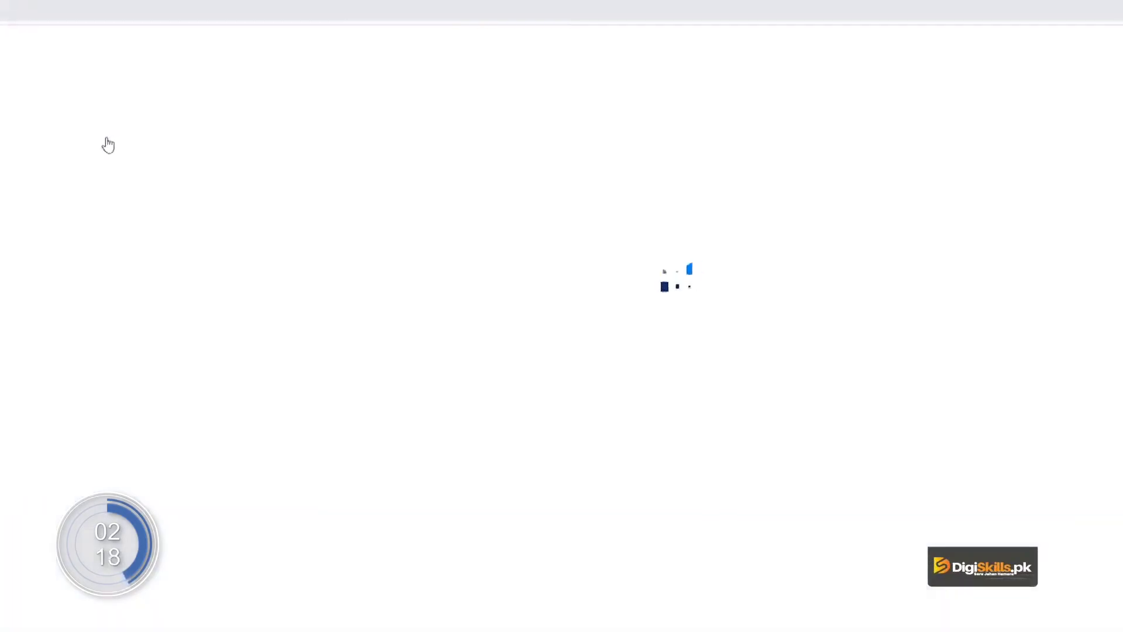
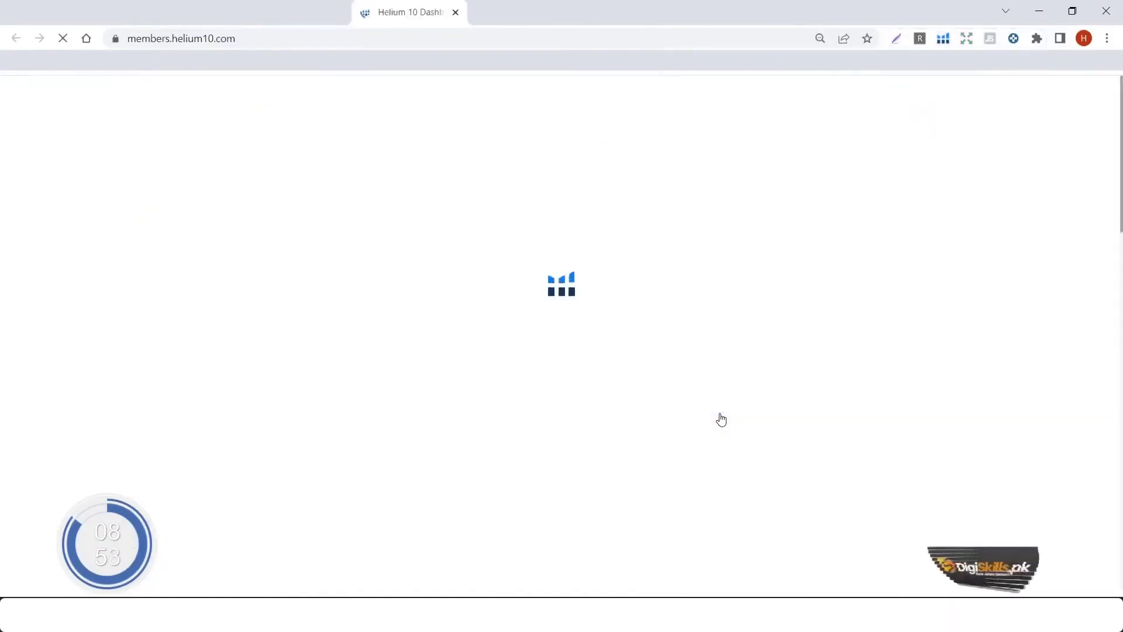
- Open the Black Box product research tool from the Helium 10 dashboard
scroll(721, 419, "down", 15)
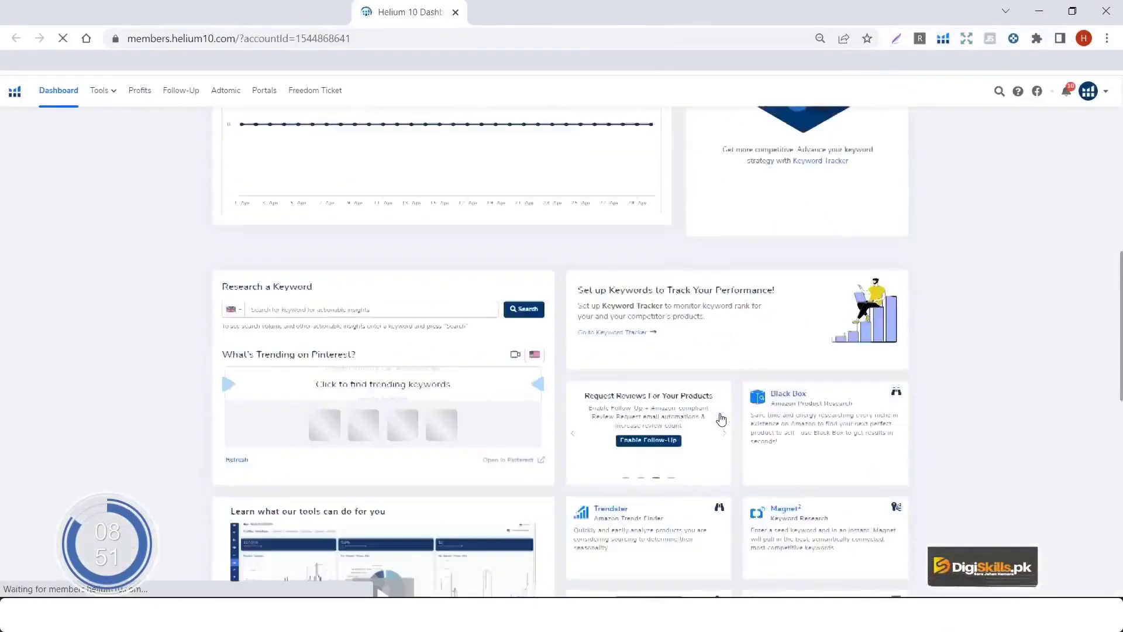
scroll(721, 419, "up", 1)
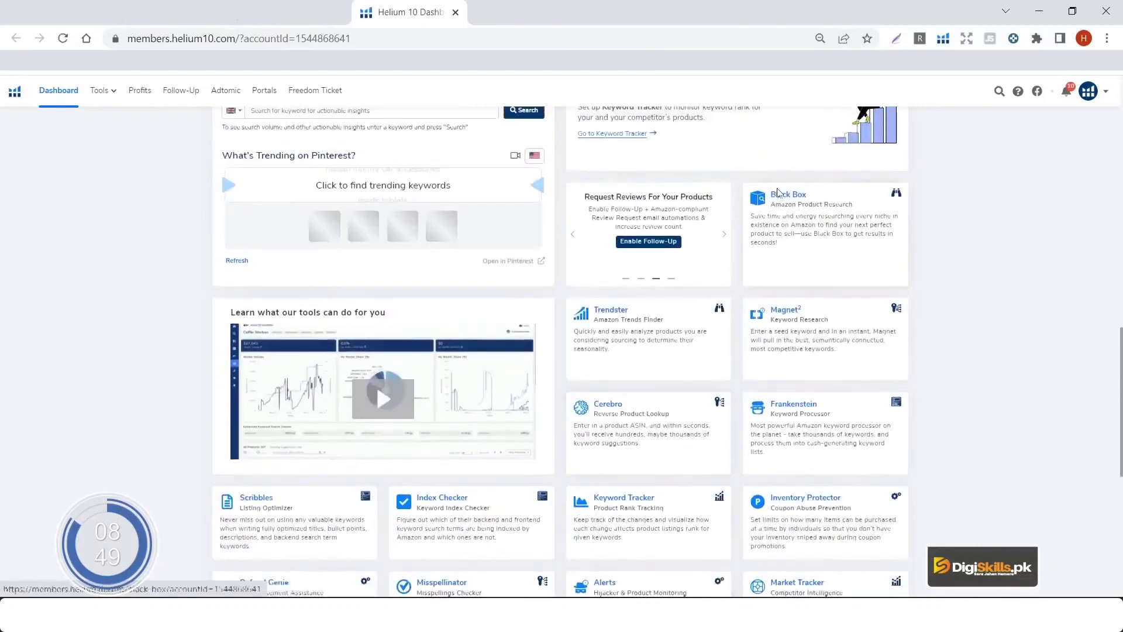
left_click(786, 199)
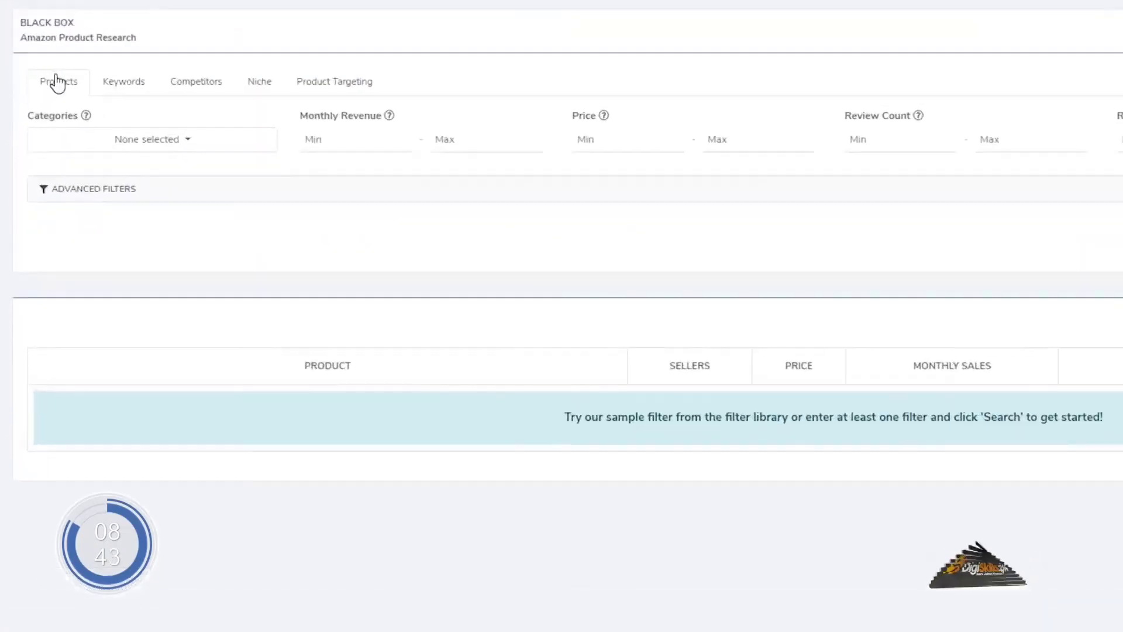
- Filter the product search to the Books category with a minimum monthly revenue of 5000
left_click(169, 145)
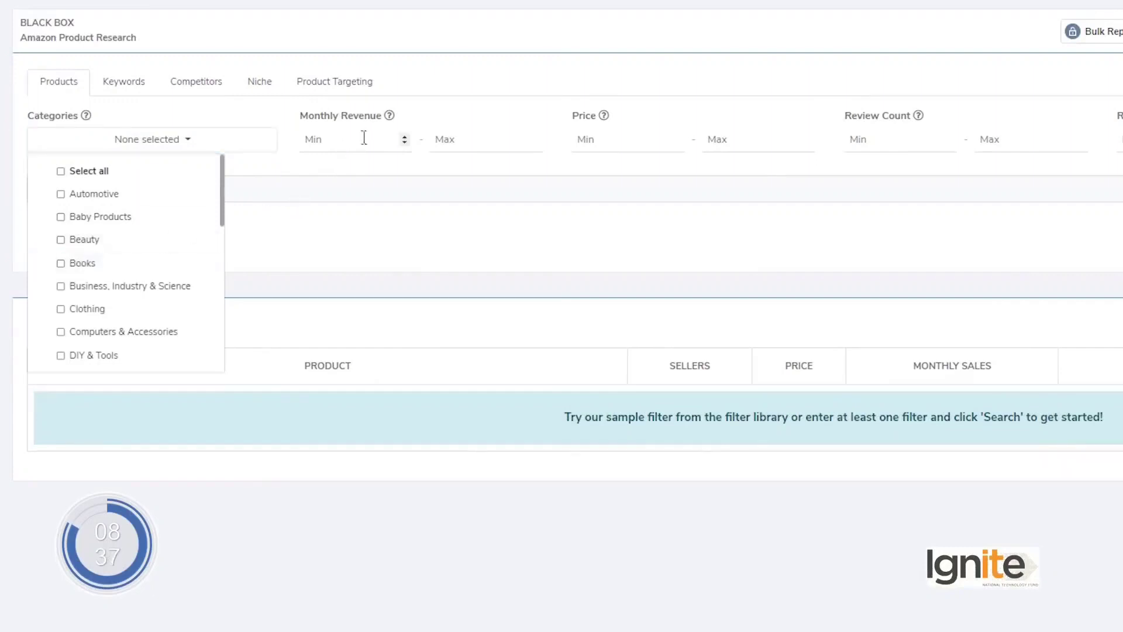
left_click(88, 268)
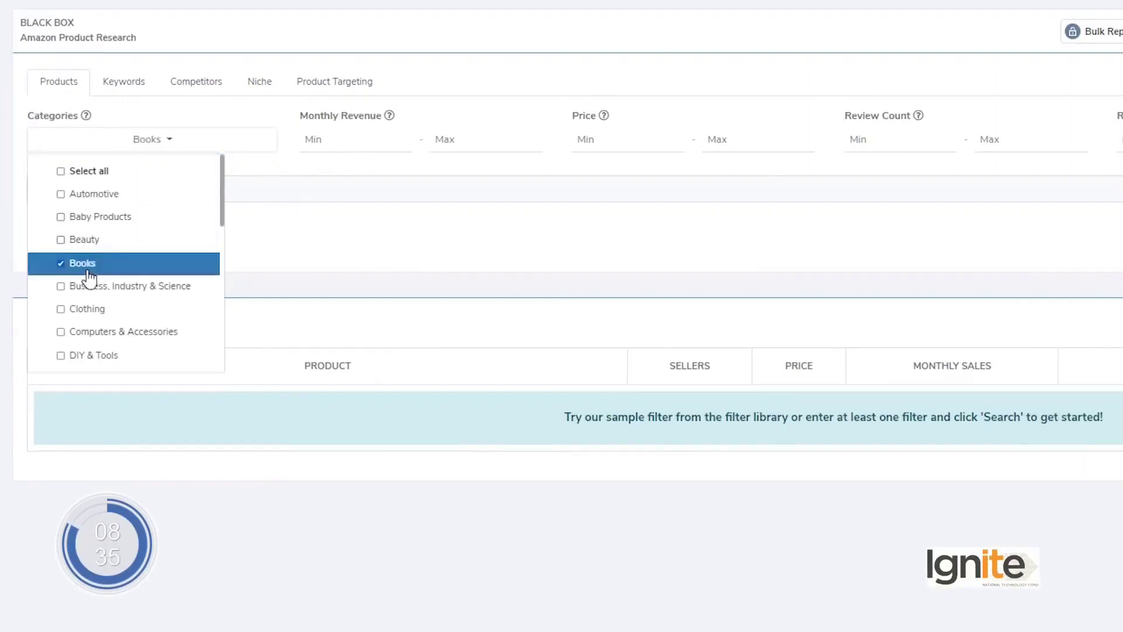
left_click(355, 150)
type("5000")
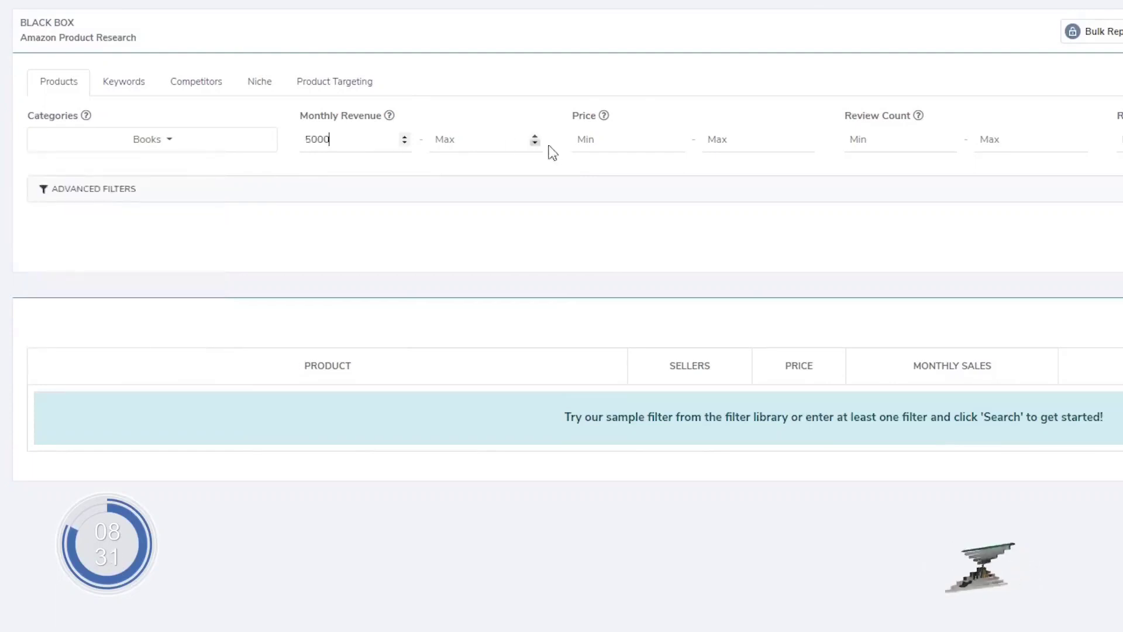
- Set the product price range to 3–20, the maximum review count to 1000 and the minimum review rating to 4
left_click(606, 146)
type("3")
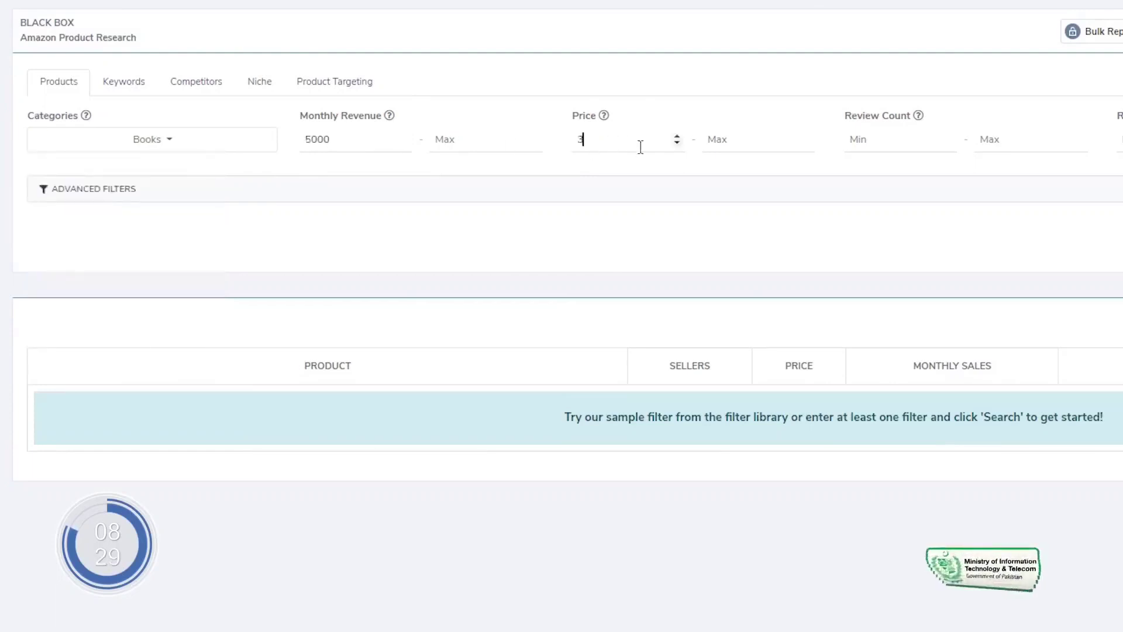
left_click(739, 140)
type("20")
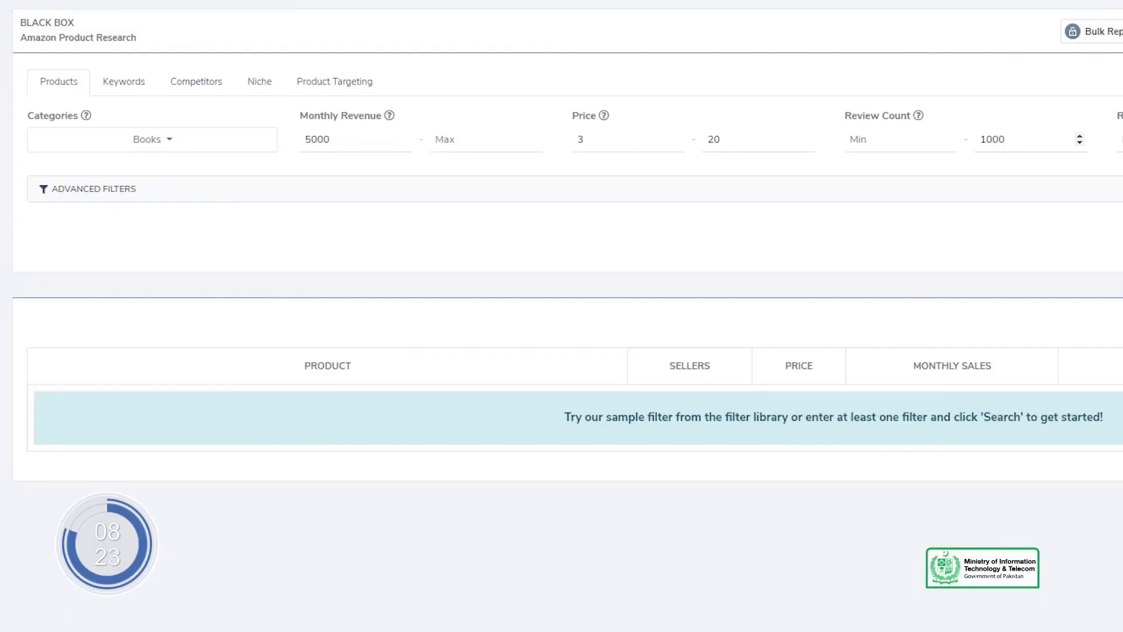
left_click(1063, 141)
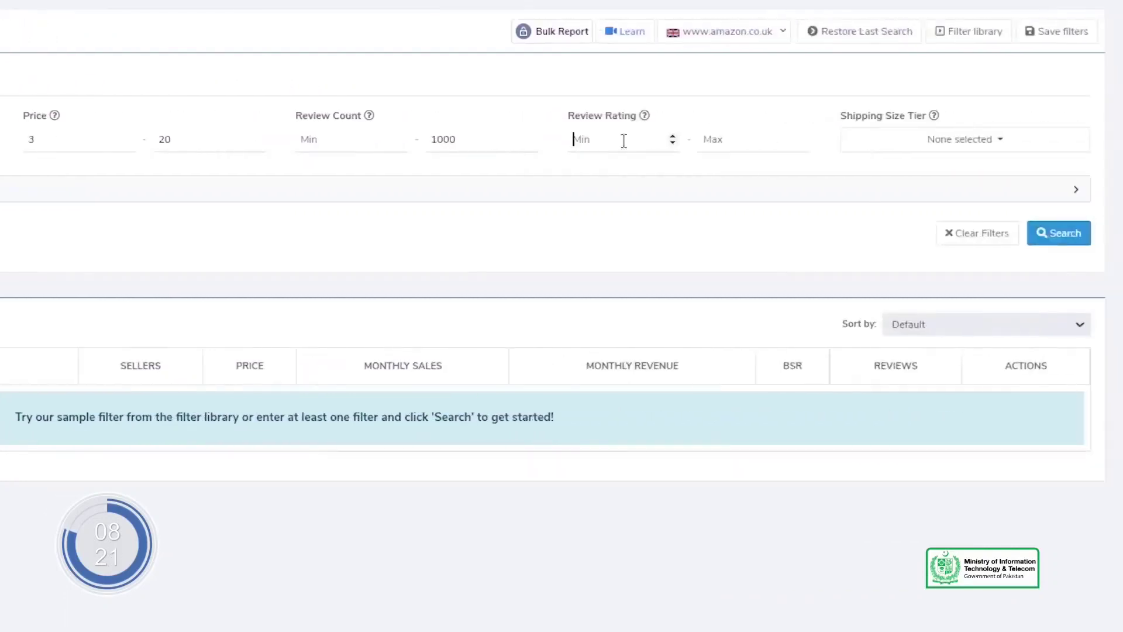
type("4")
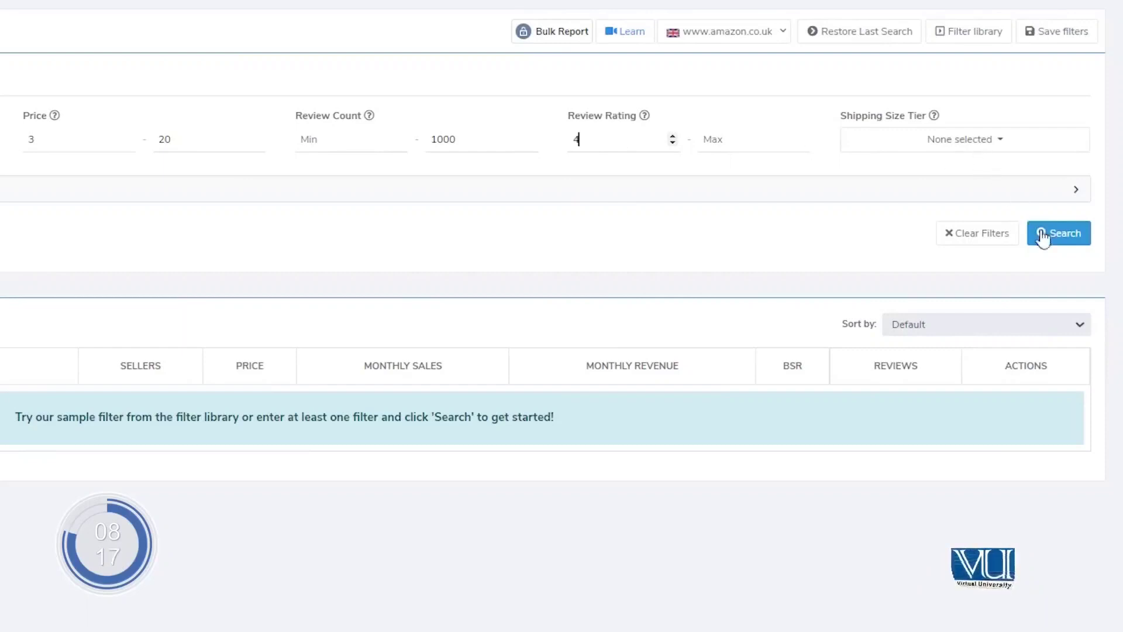
- Run the product search with no shipping size tier selected and look over the listed books
left_click(971, 143)
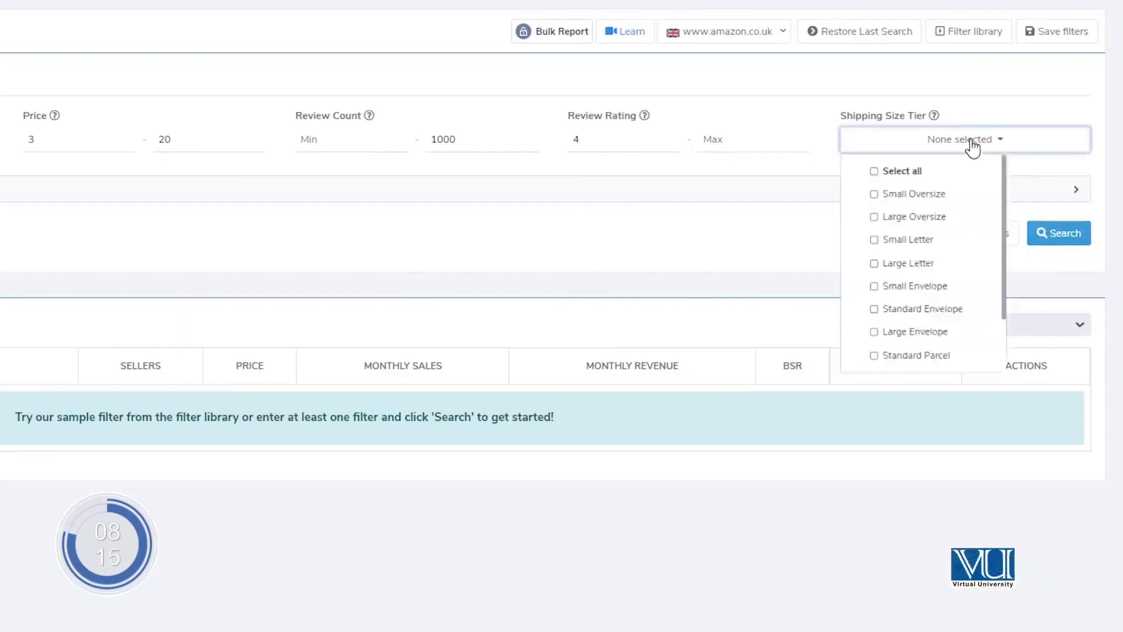
left_click(968, 153)
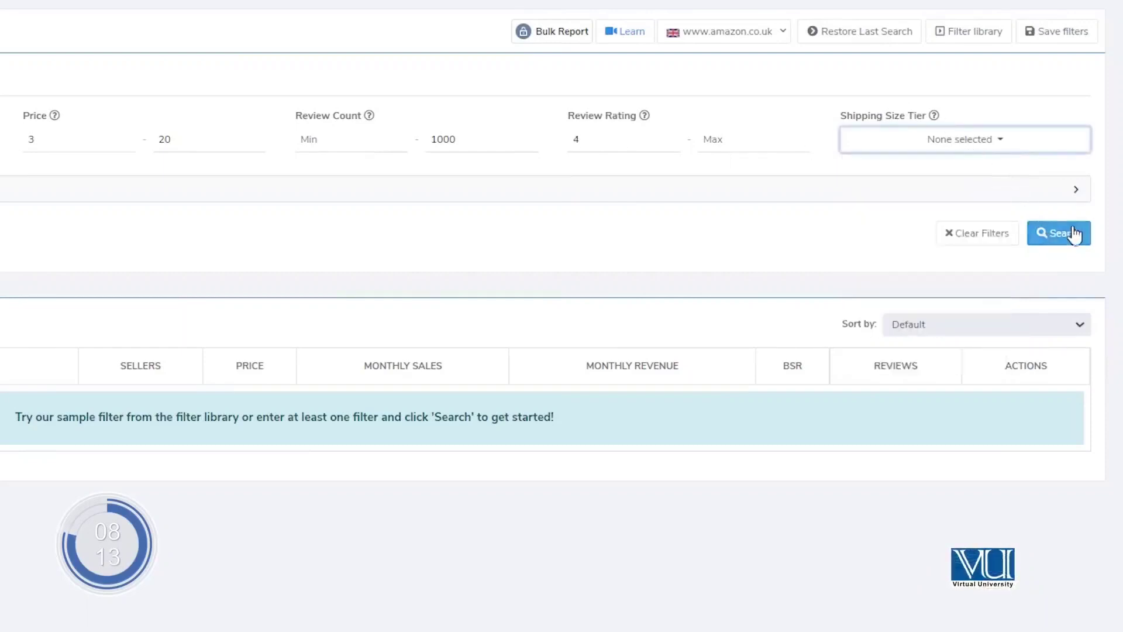
left_click(1063, 243)
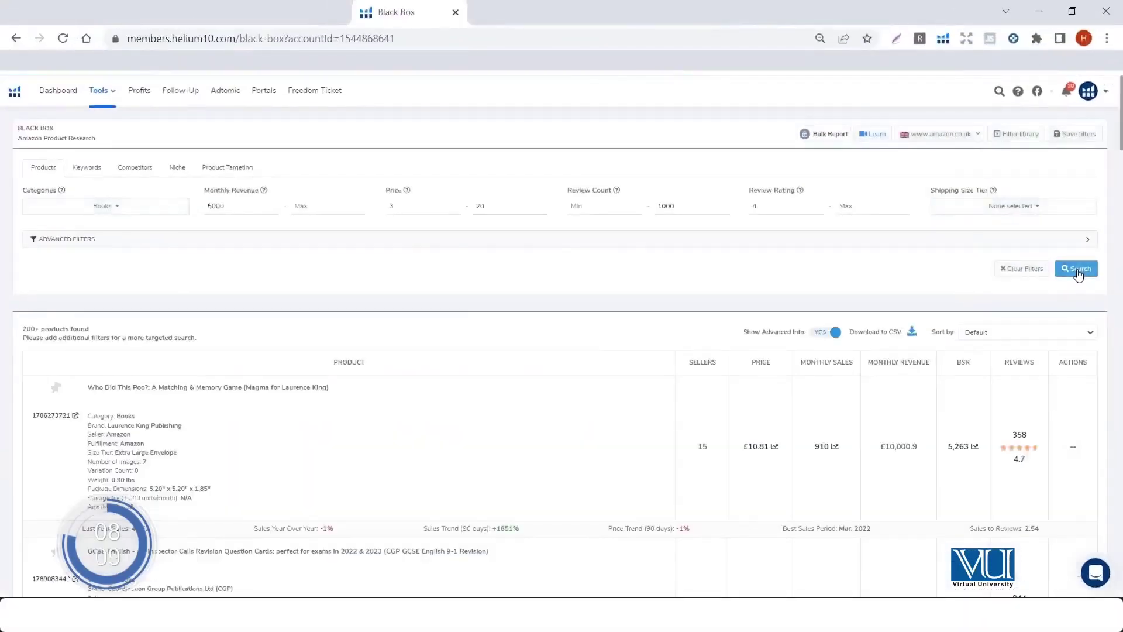
scroll(607, 482, "down", 8)
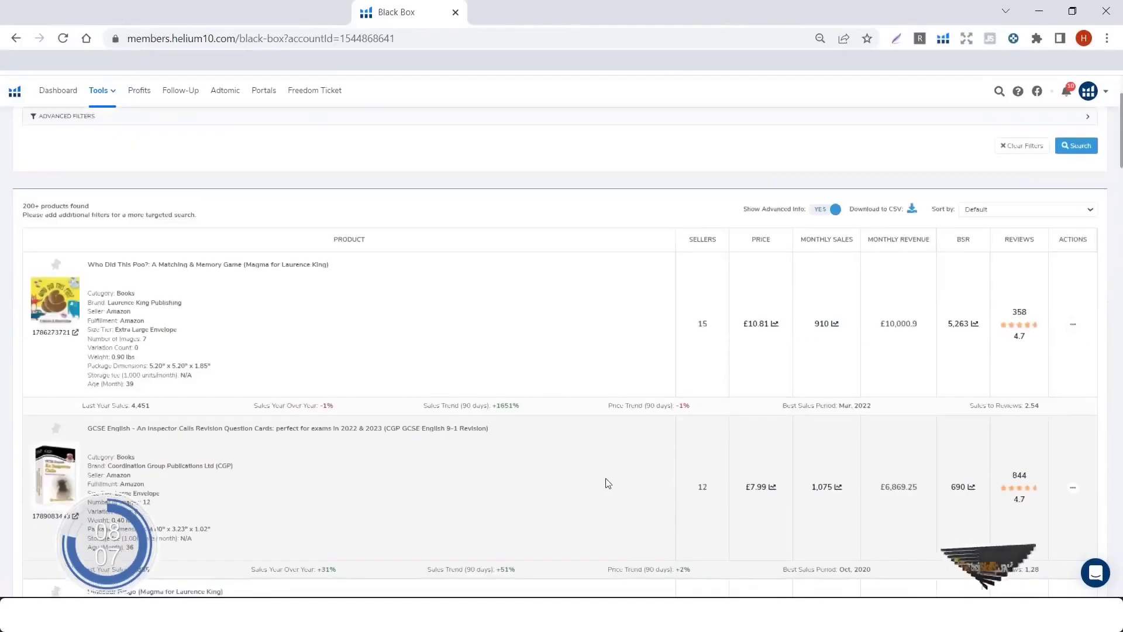
scroll(606, 481, "up", 8)
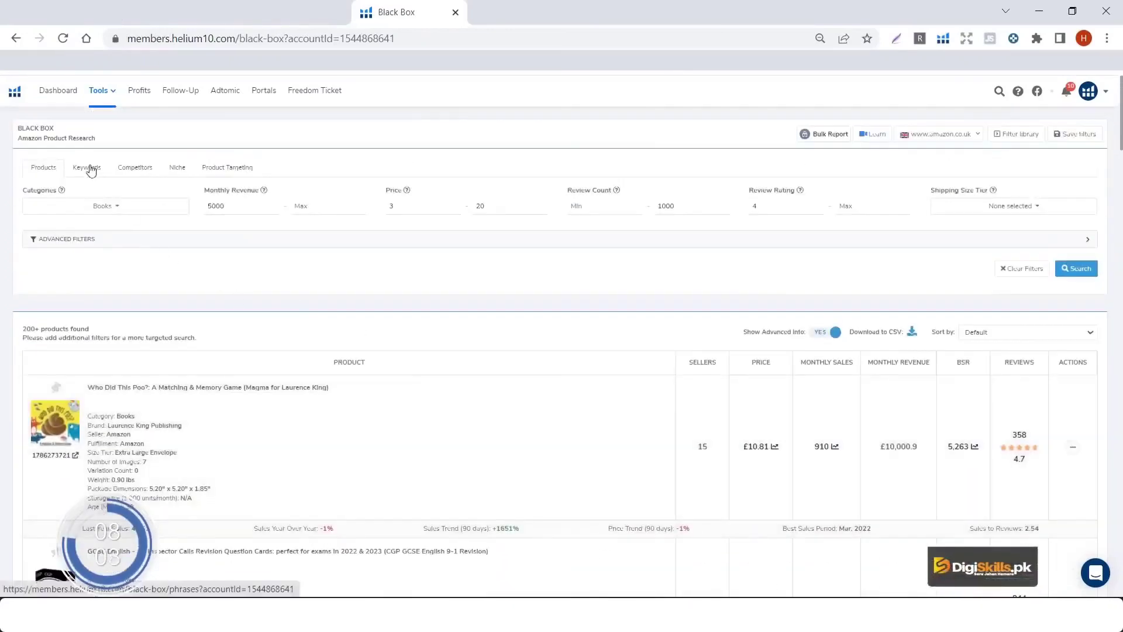
- In the keyword research, set minimum search volume 10000, minimum monthly revenue 5000, price 5–20, maximum review count 1000 and minimum review rating 4.5
left_click(91, 169)
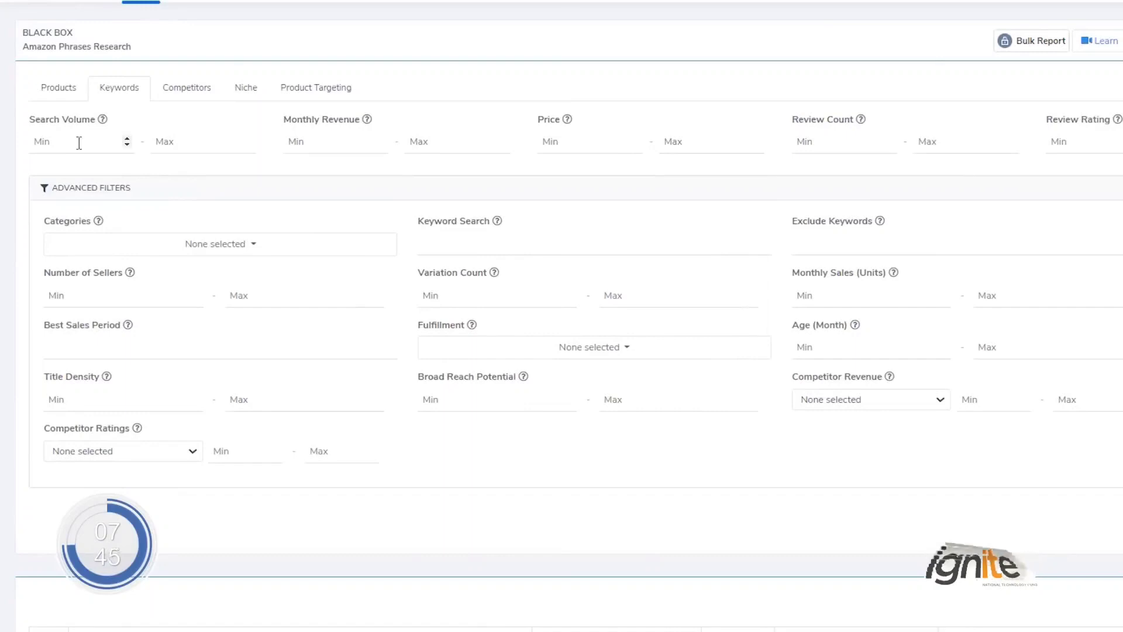
type("10000")
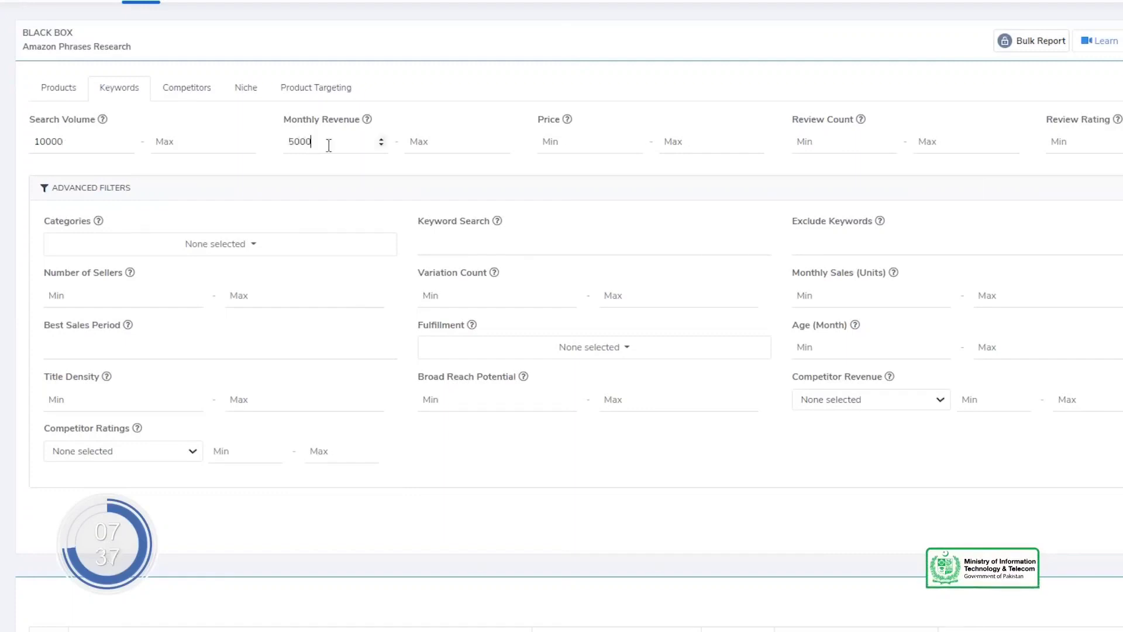
left_click(677, 150)
type("20")
left_click(578, 141)
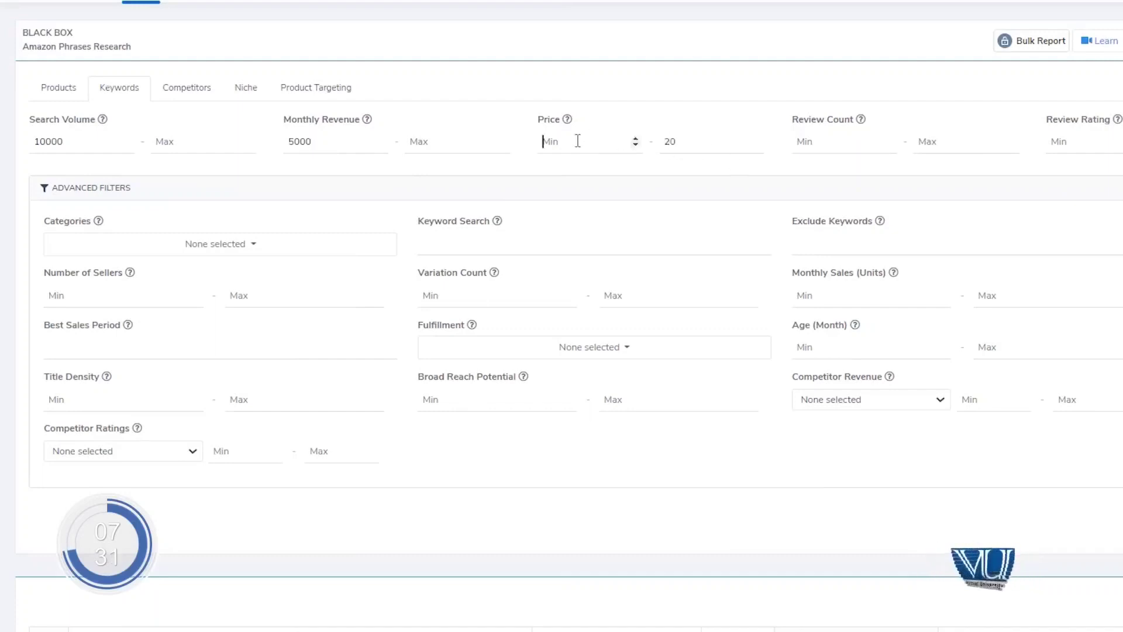
type("5")
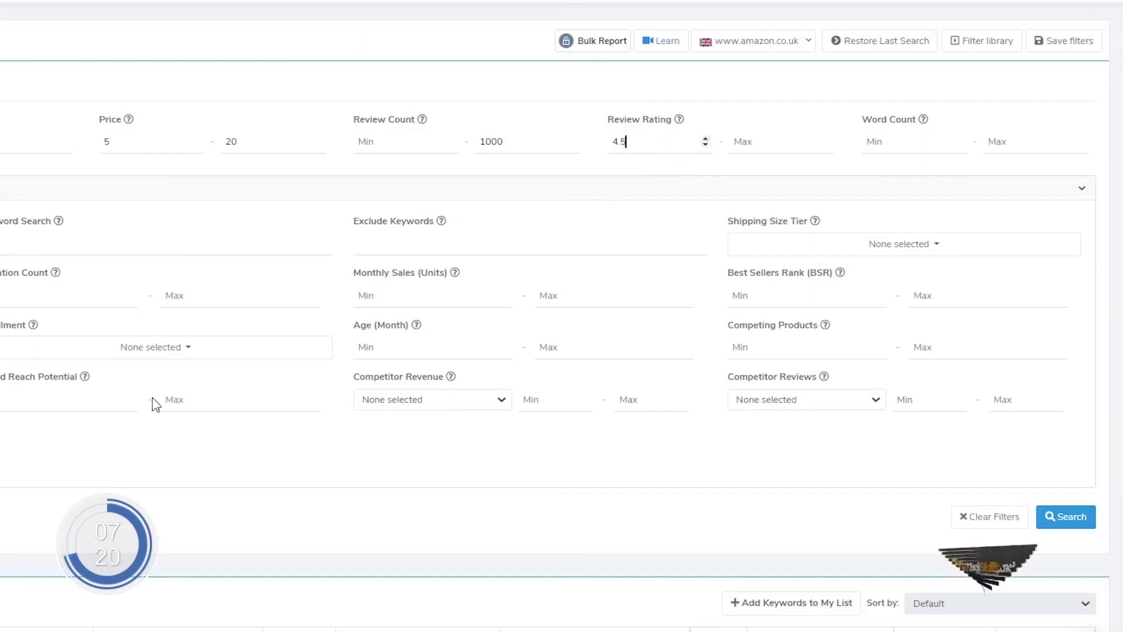
- Restrict the keyword search to the Home & Kitchen category in the advanced filters
left_click(260, 210)
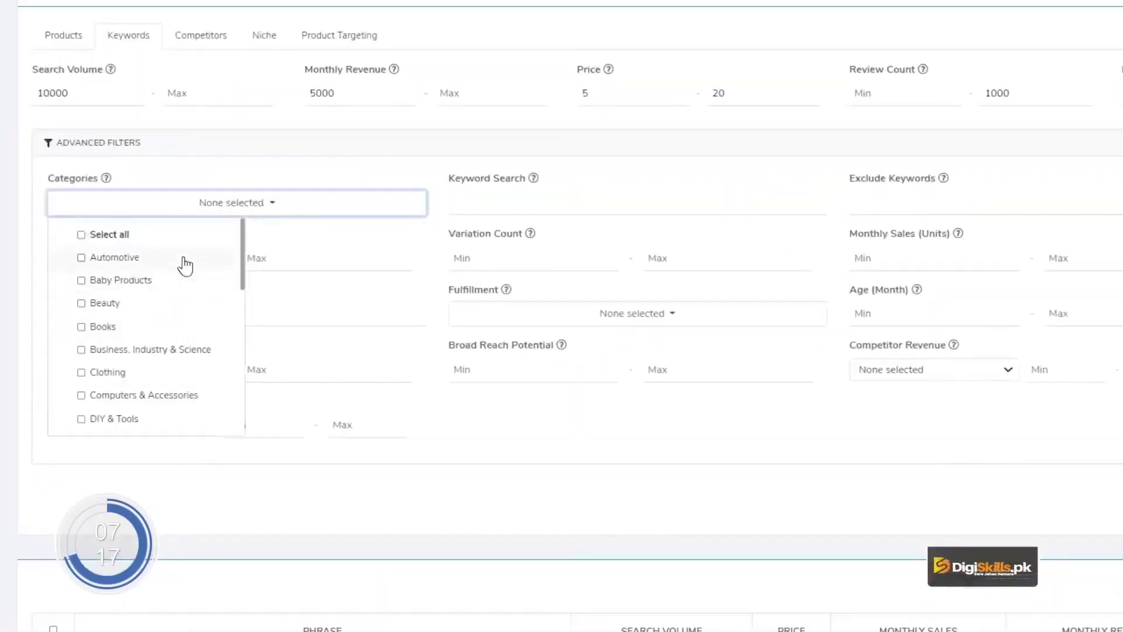
scroll(185, 265, "down", 5)
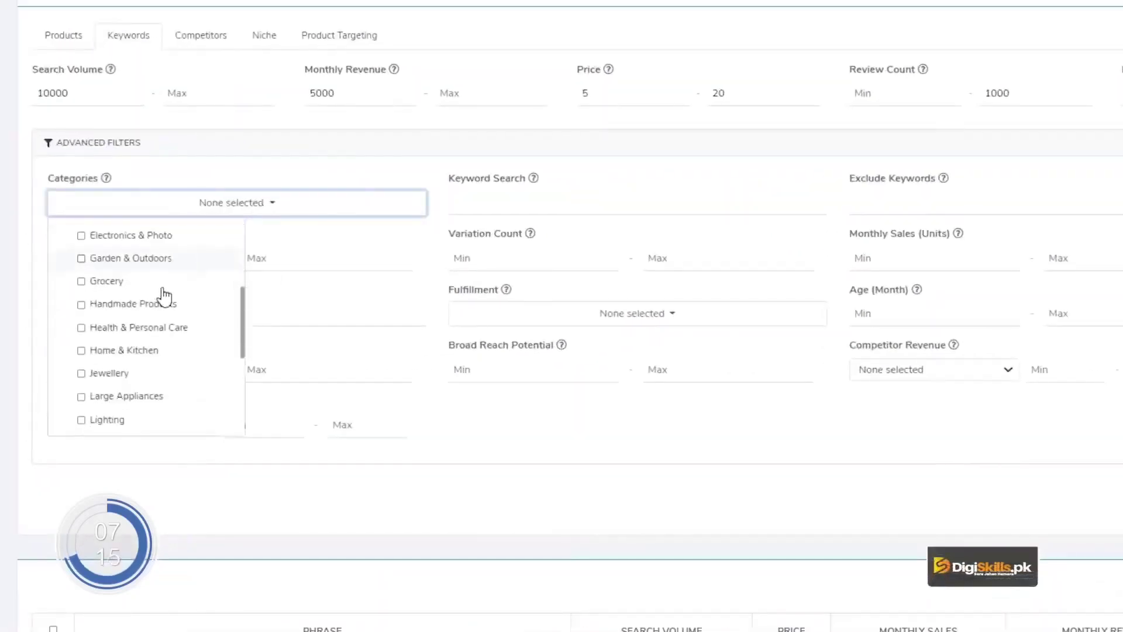
left_click(122, 354)
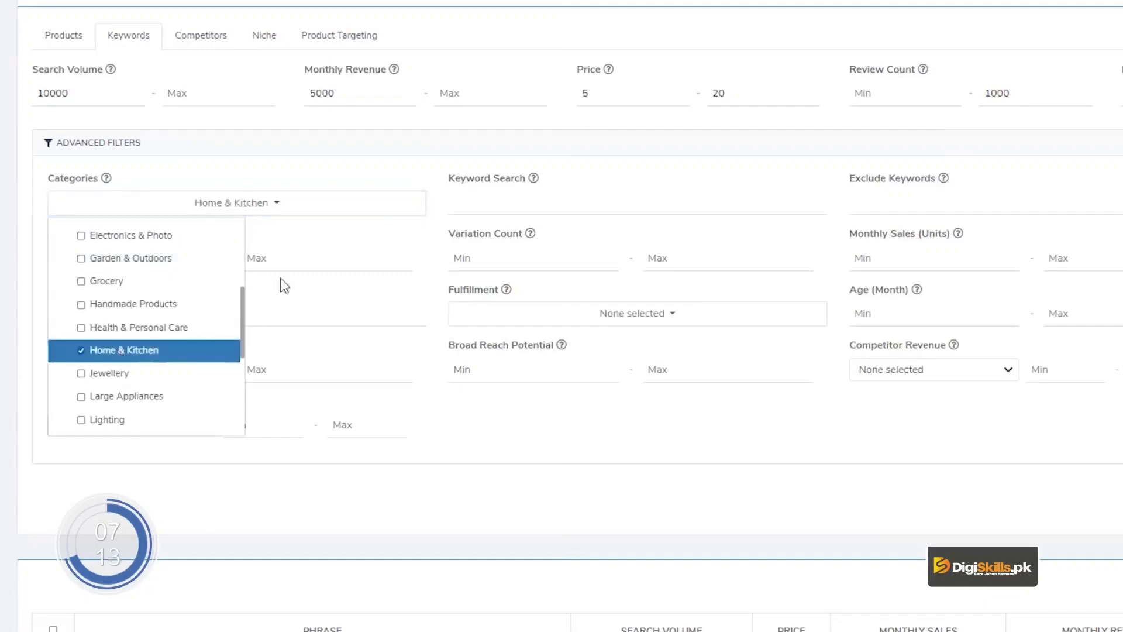
left_click(300, 203)
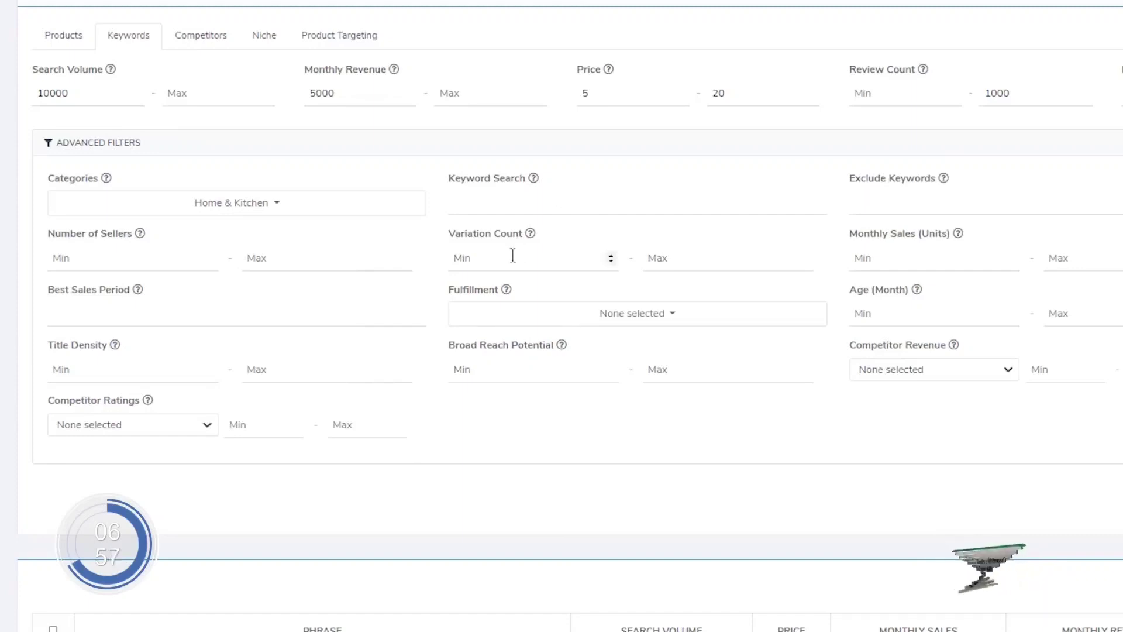
- Set the maximum variation count to 4 and limit the keyword search to FBA and FBM fulfillment
left_click(684, 253)
type("4")
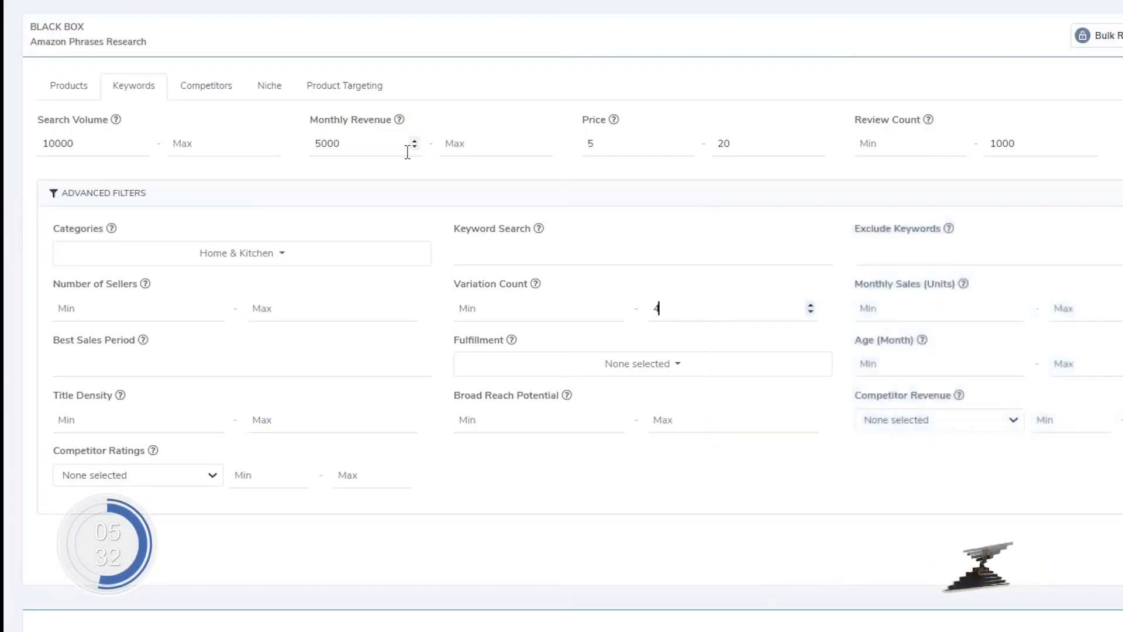
left_click(656, 368)
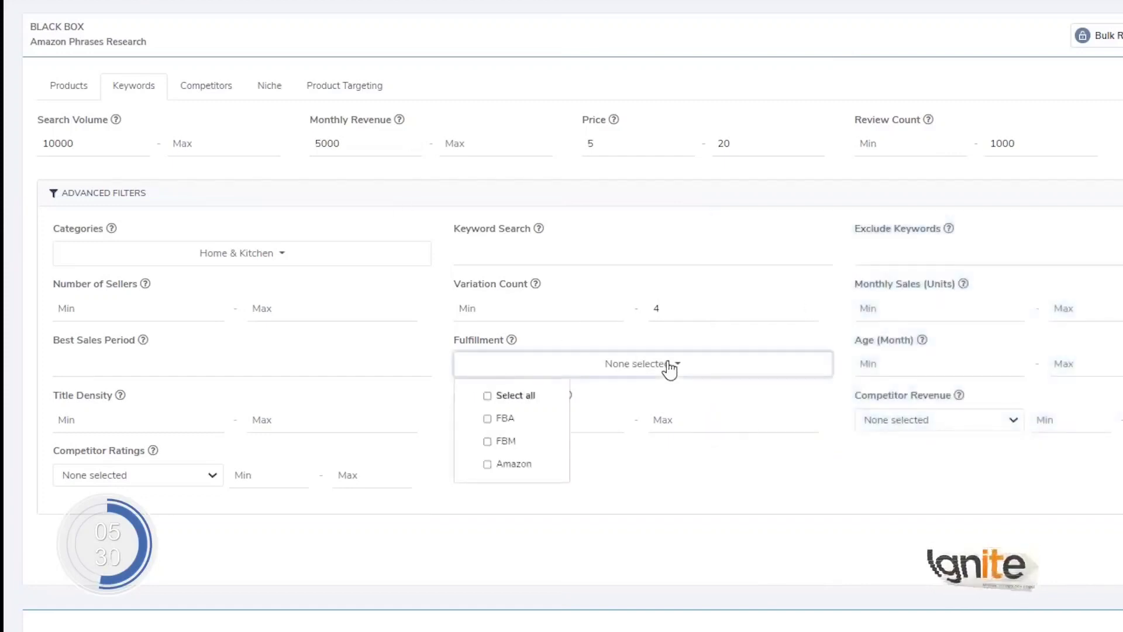
left_click(522, 419)
left_click(502, 447)
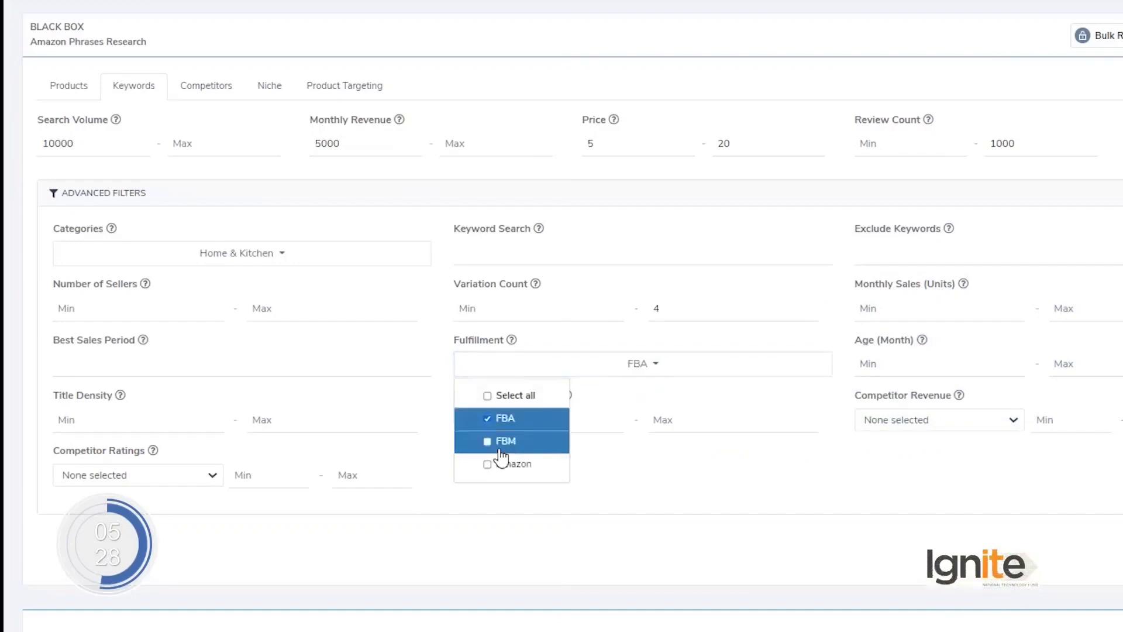
left_click(817, 569)
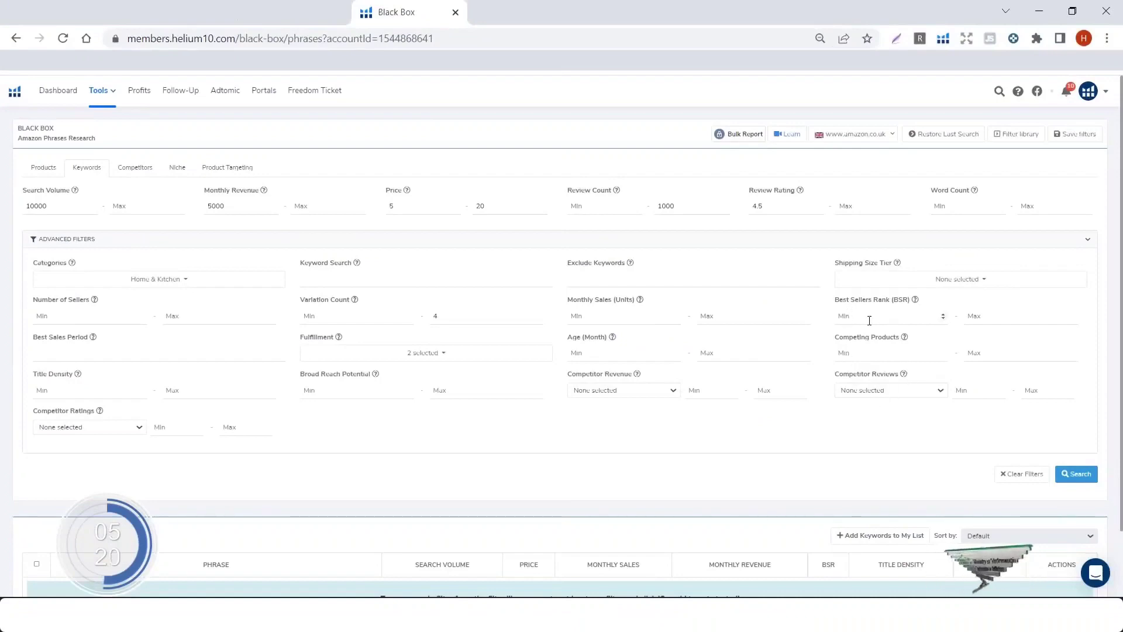
- Restrict the shipping size tier to Small Oversize and run the keyword search
left_click(964, 283)
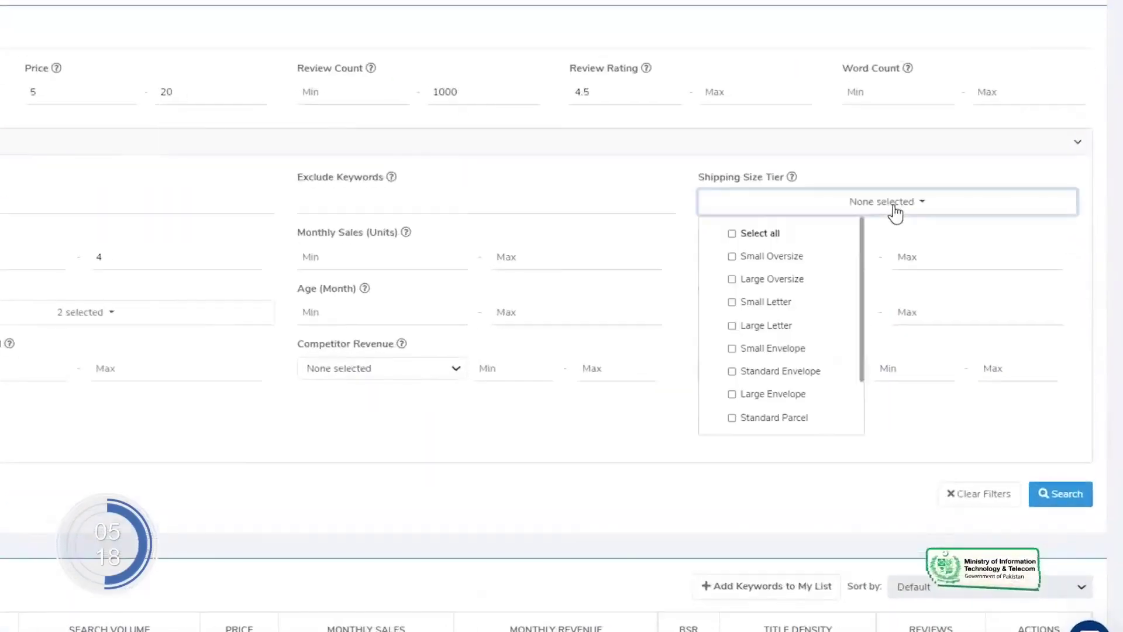
left_click(793, 258)
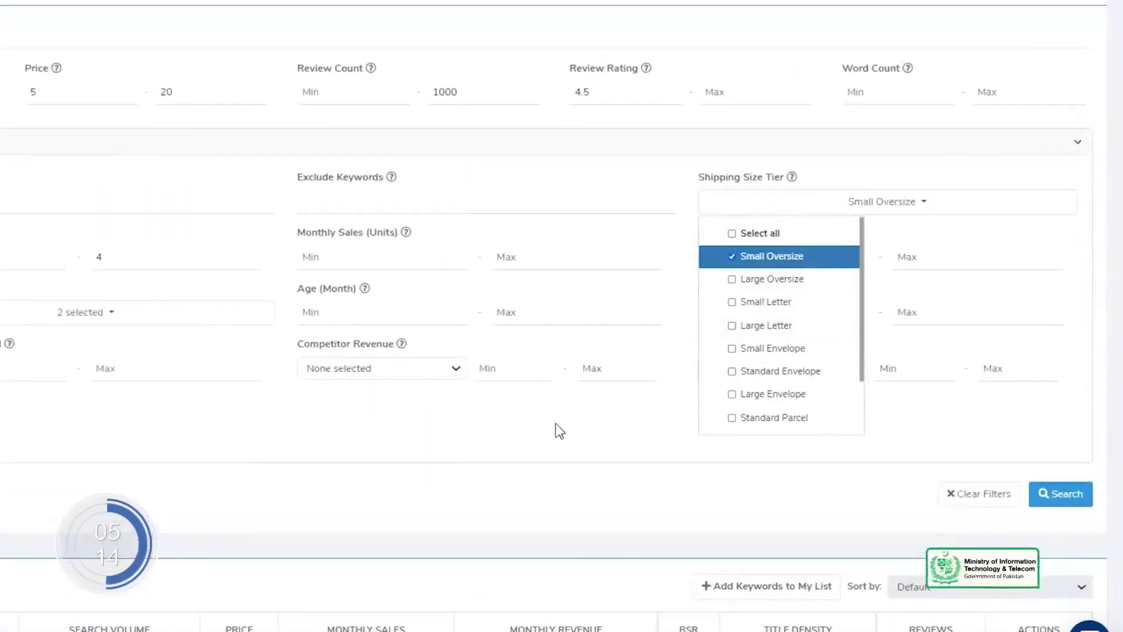
left_click(473, 443)
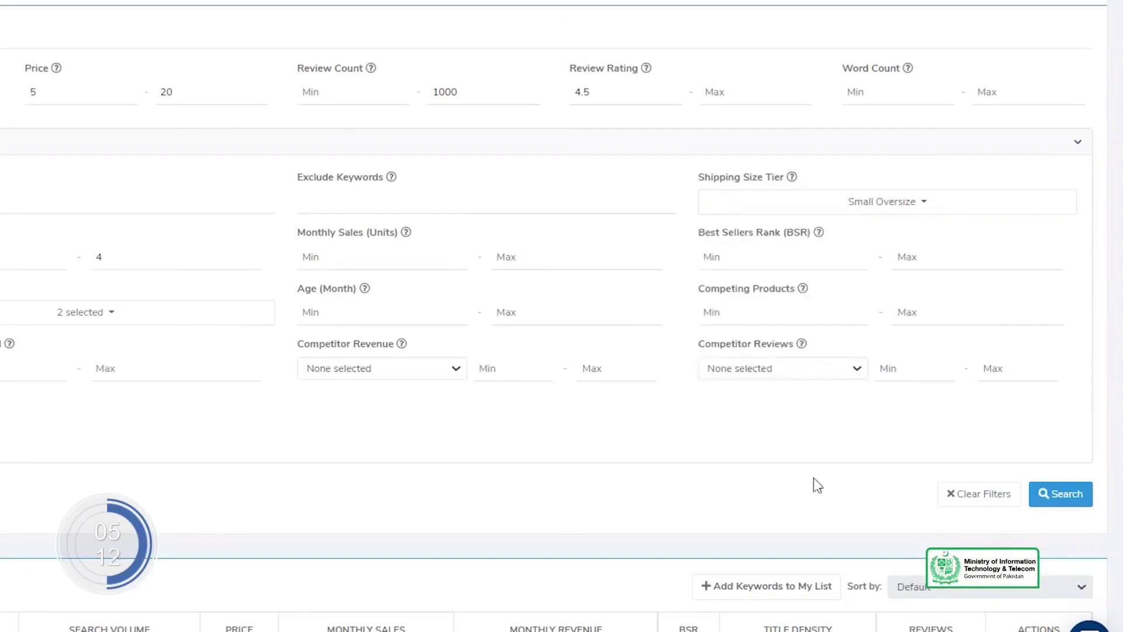
left_click(1063, 498)
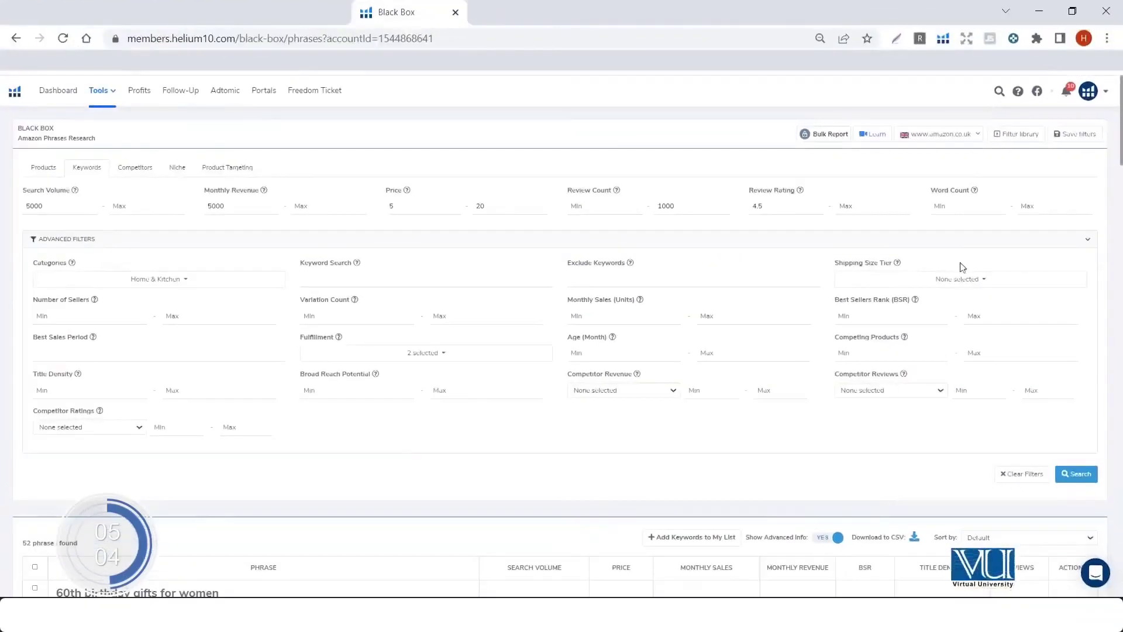
- Check the shipping size tier options, leave none selected, and run the keyword search
left_click(957, 283)
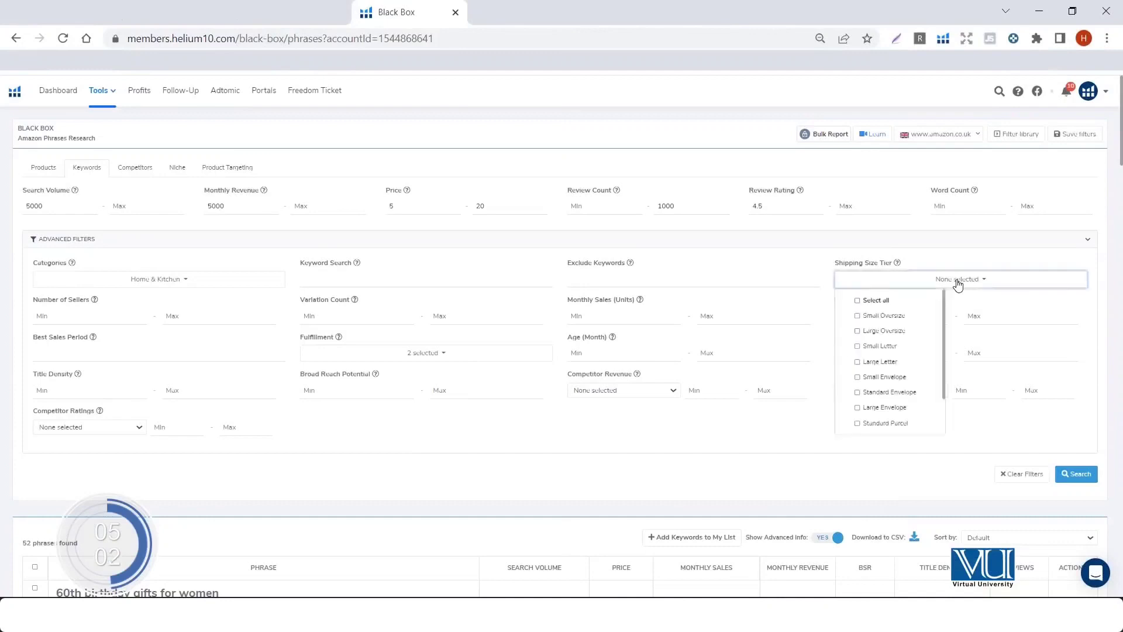
left_click(957, 282)
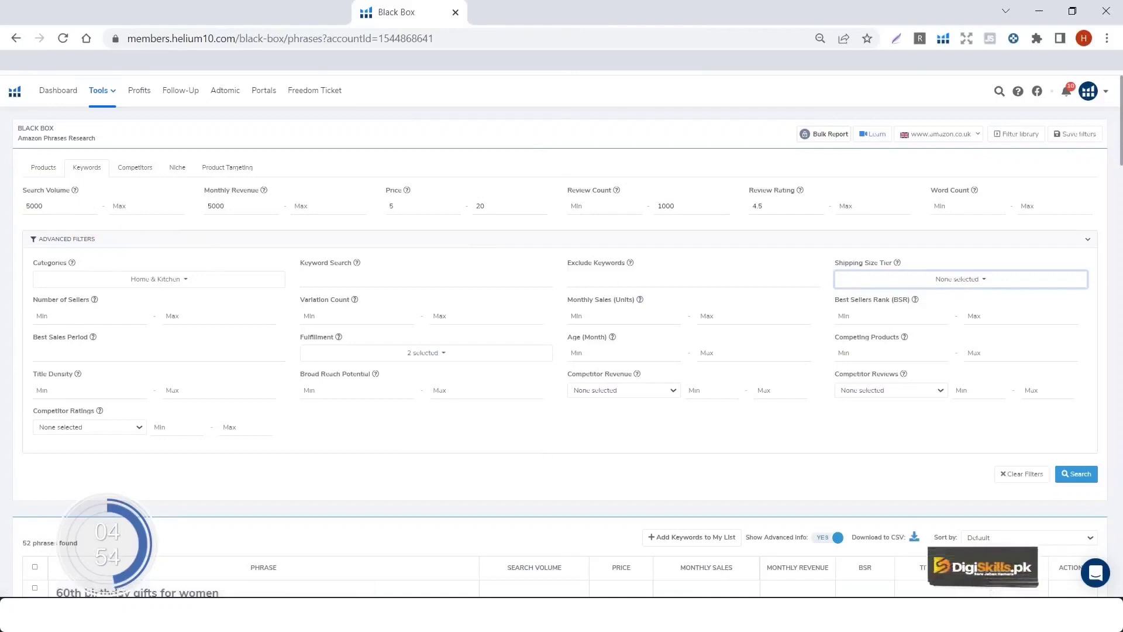
left_click(1079, 474)
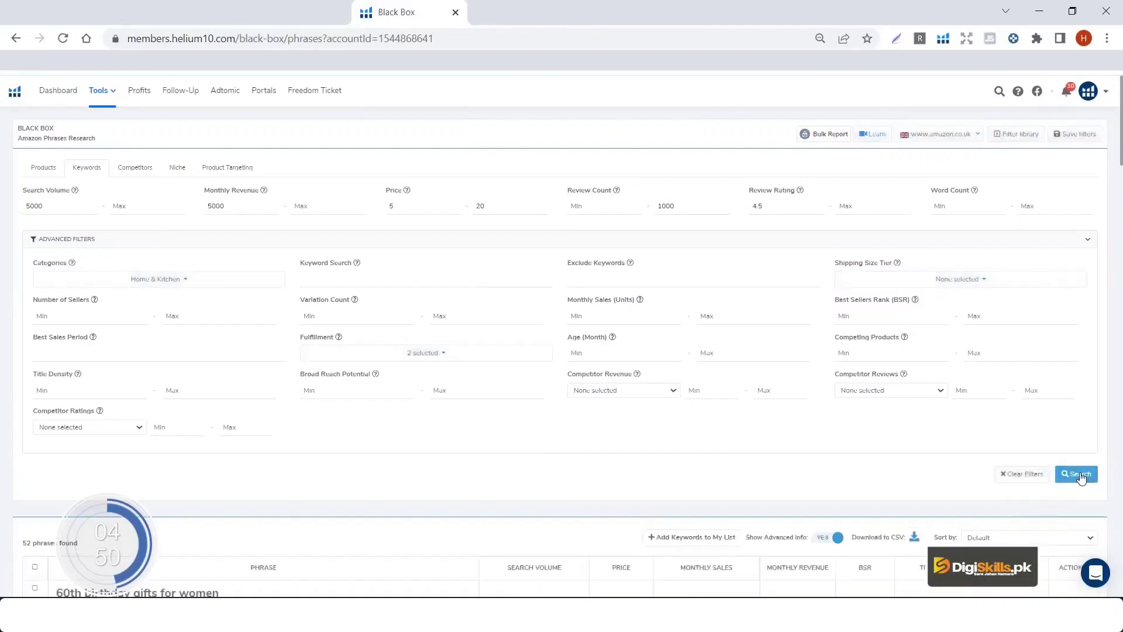
- Examine the listed Home & Kitchen phrases, comparing their search volume, price, monthly revenue, title density and reviews
scroll(804, 519, "down", 8)
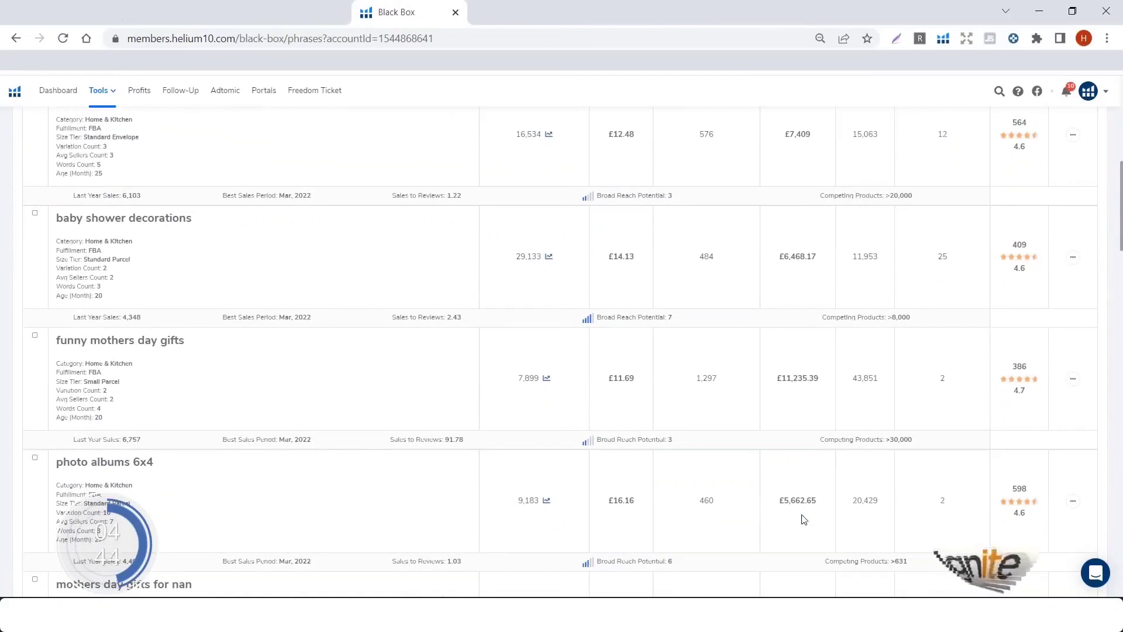
scroll(804, 518, "down", 5)
scroll(804, 518, "down", 8)
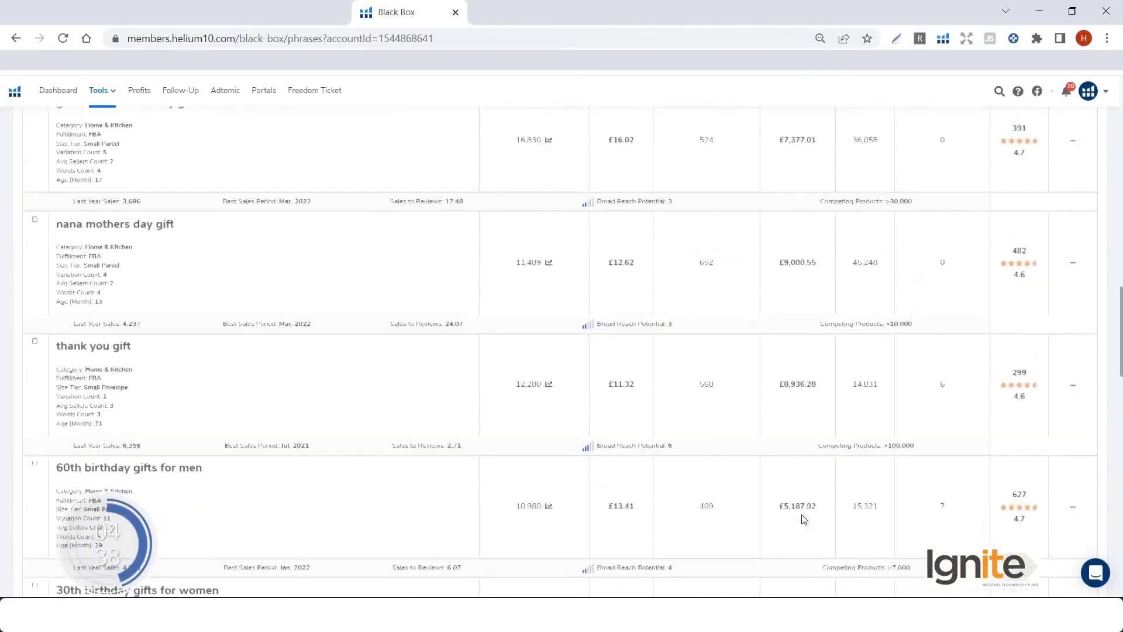
scroll(804, 519, "down", 15)
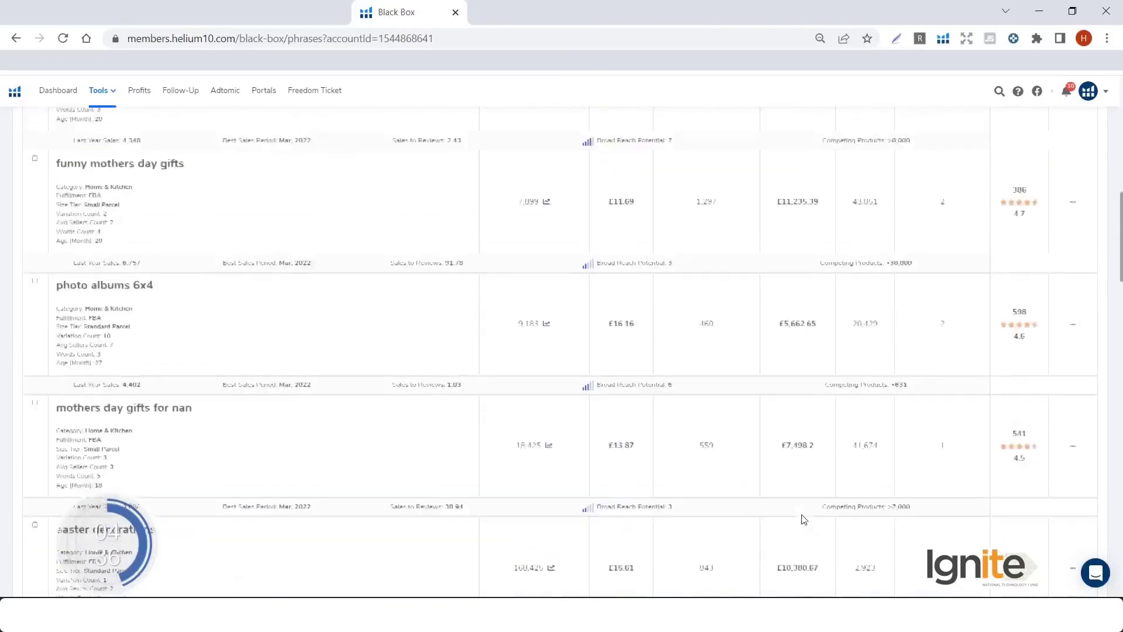
scroll(801, 518, "up", 20)
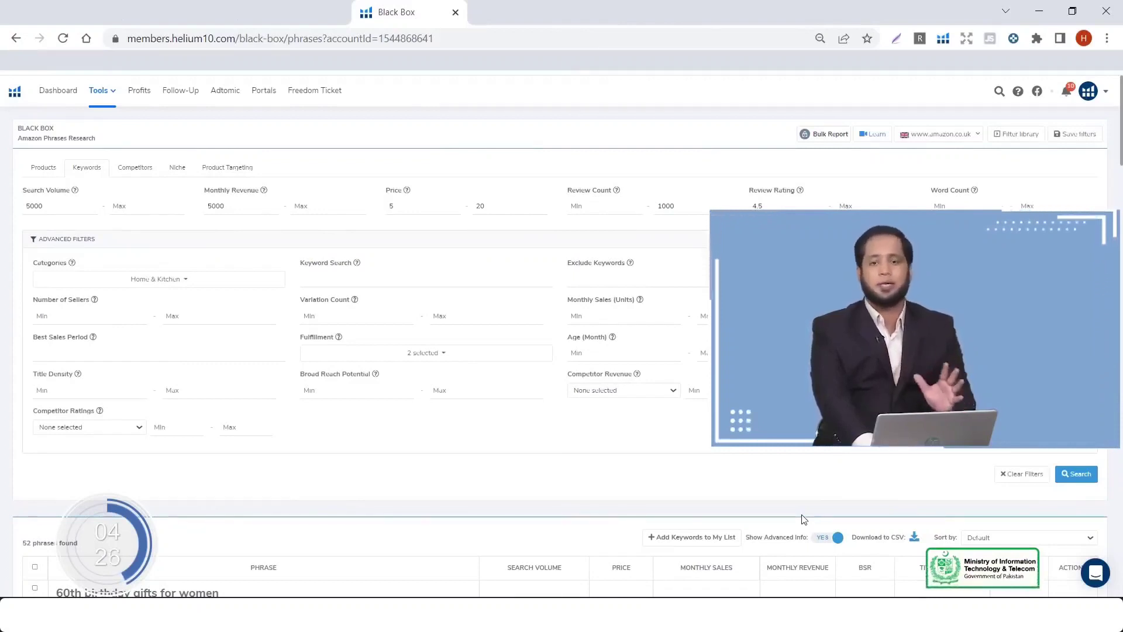
scroll(801, 519, "down", 5)
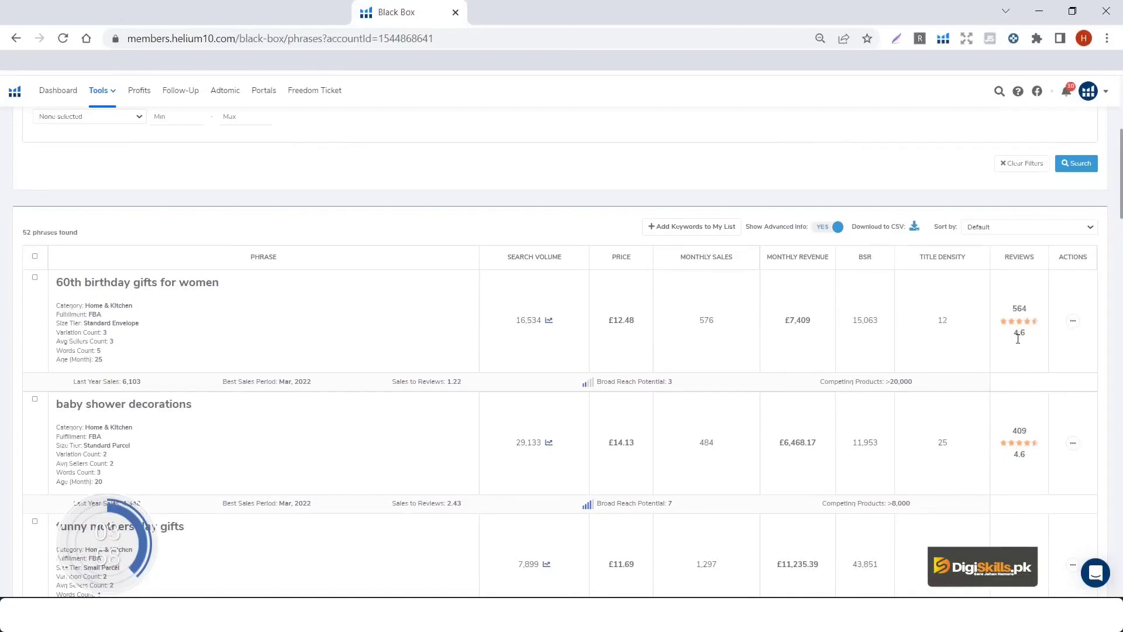
scroll(1018, 338, "down", 6)
scroll(1016, 333, "up", 11)
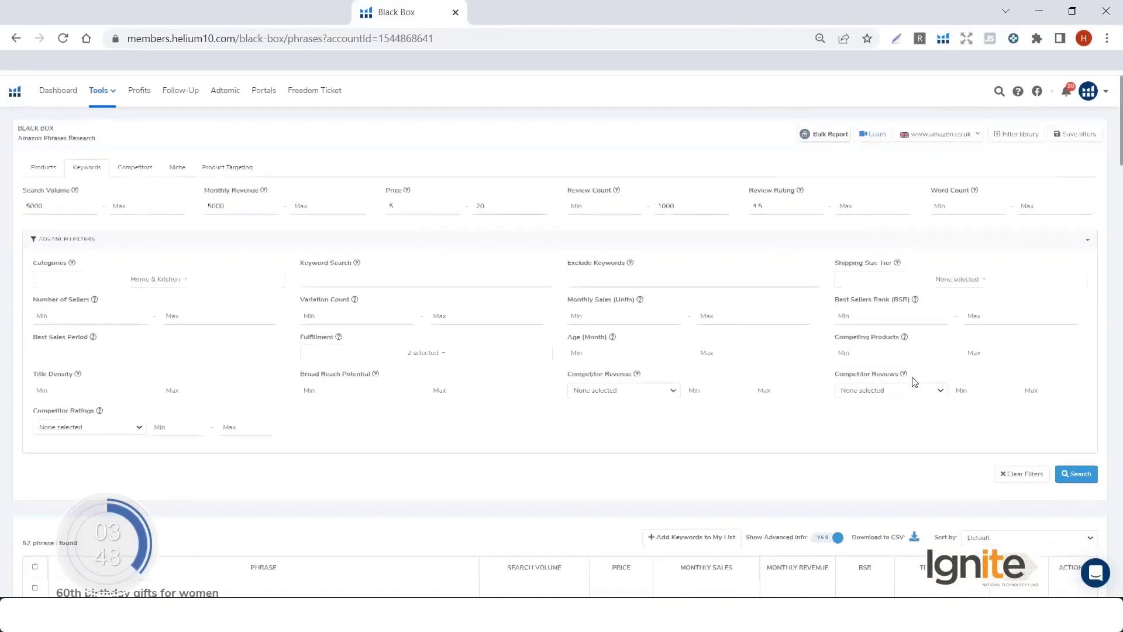
scroll(915, 380, "down", 5)
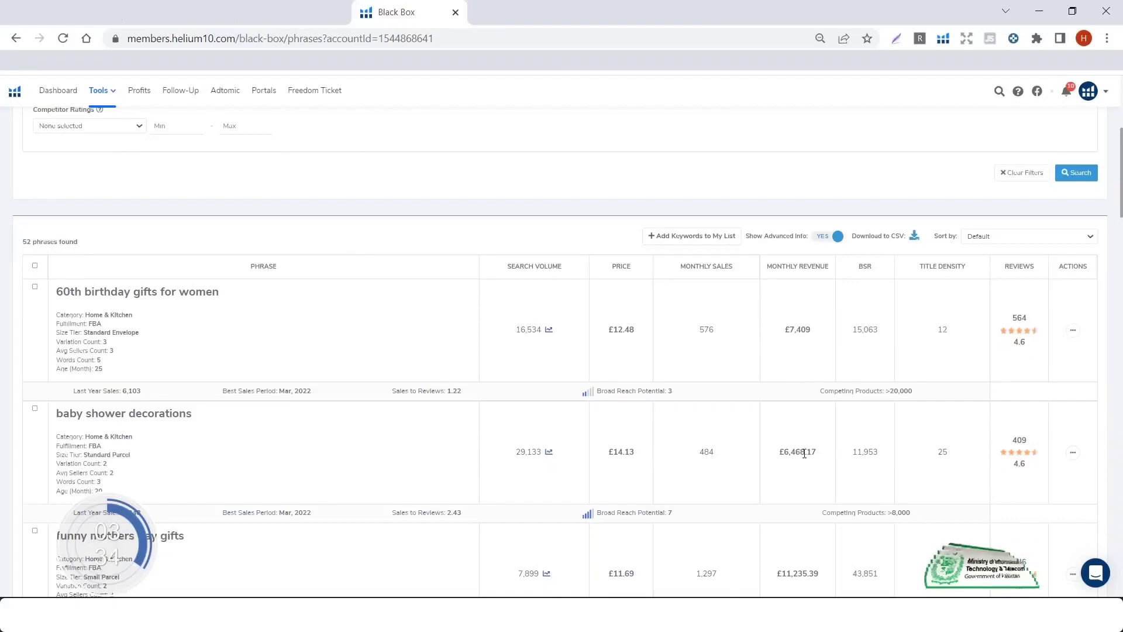
scroll(805, 453, "down", 3)
scroll(804, 454, "down", 3)
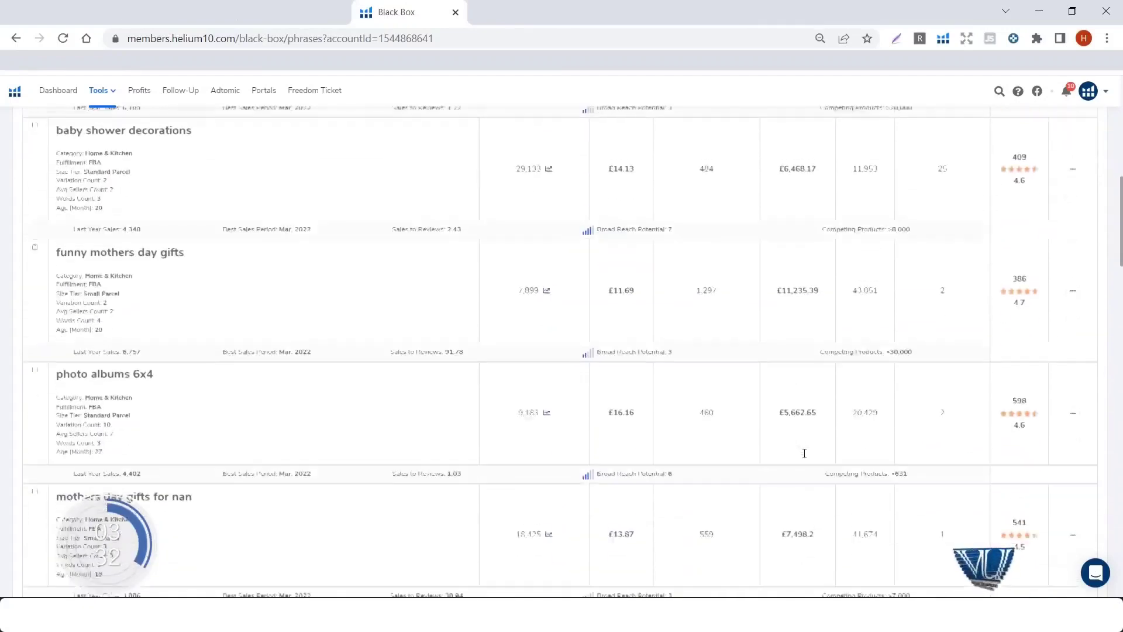
scroll(804, 453, "down", 5)
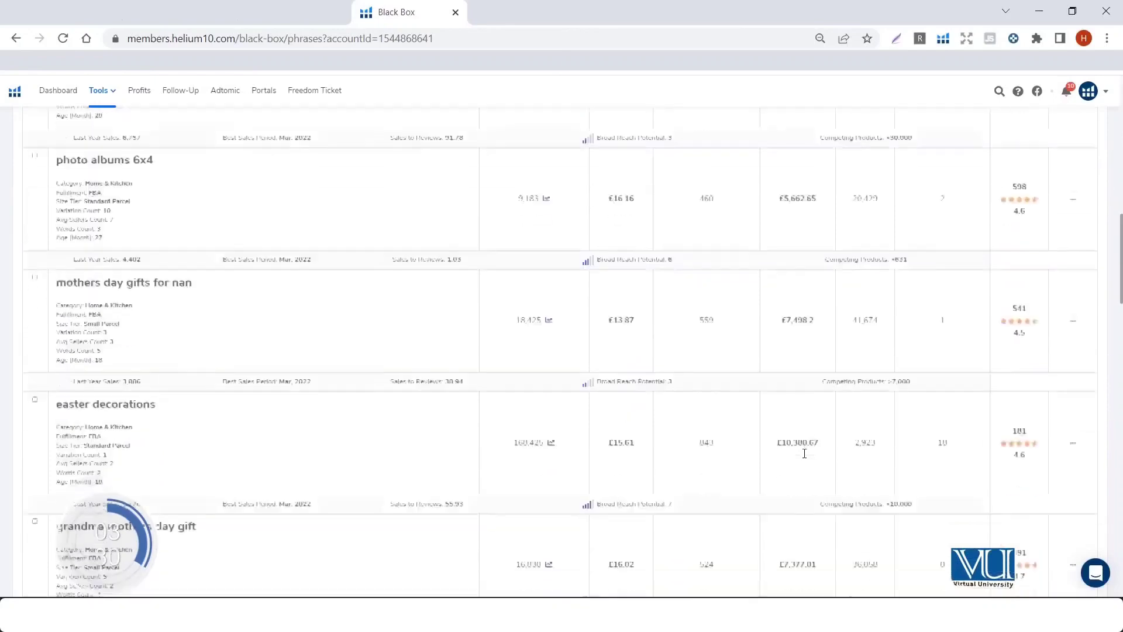
scroll(804, 454, "down", 1)
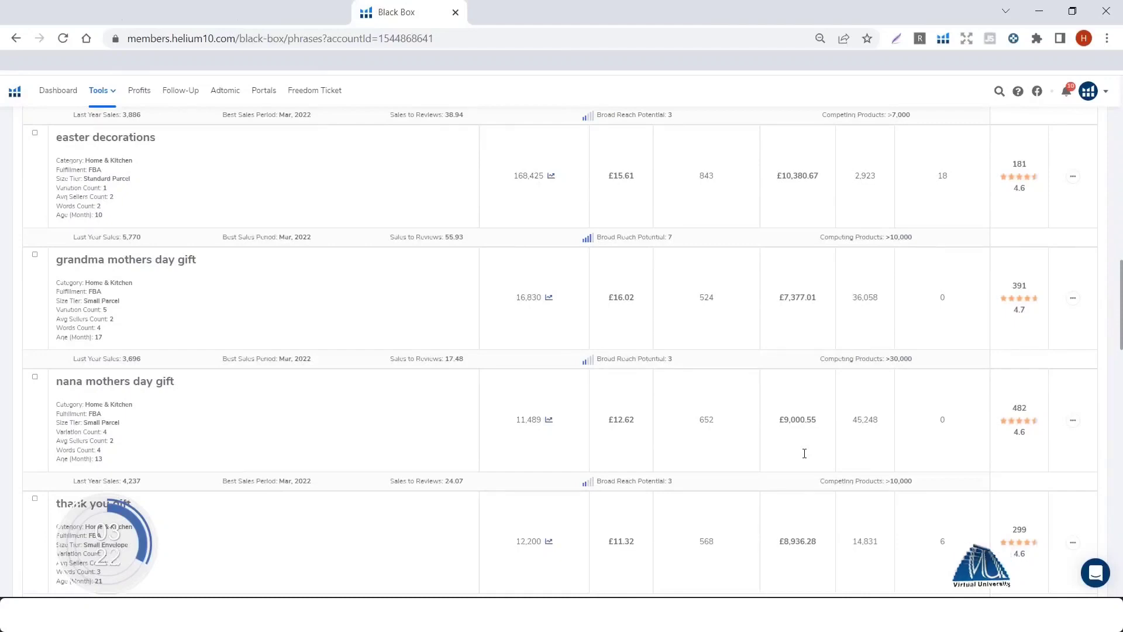
- Set the minimum monthly revenue to 10000 and rerun the keyword search
scroll(804, 454, "down", 1)
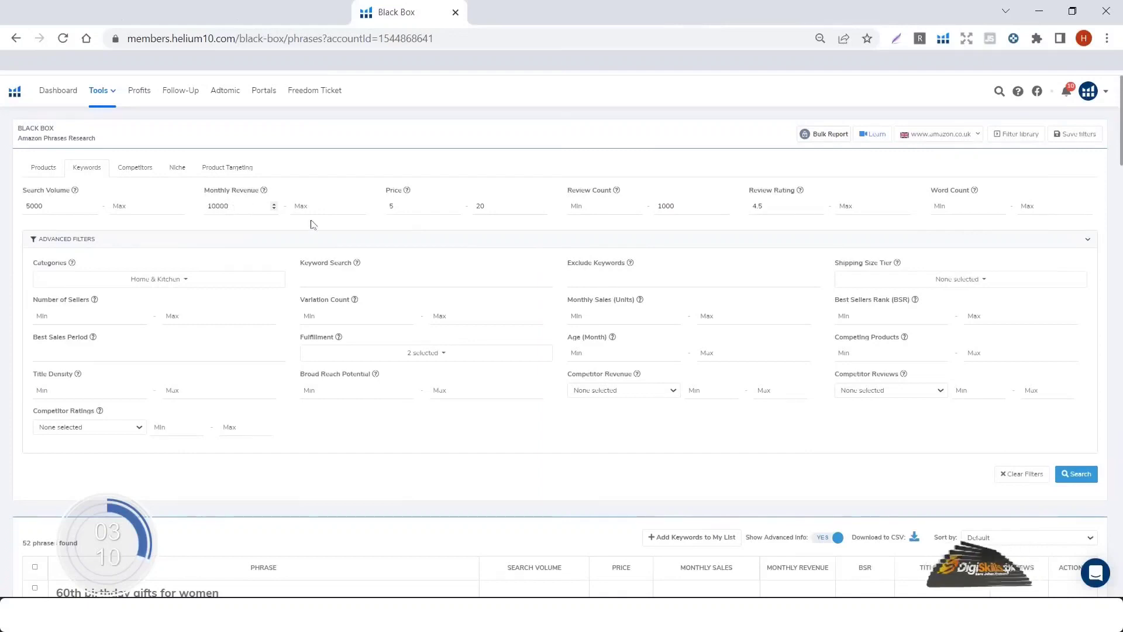
left_click(1076, 483)
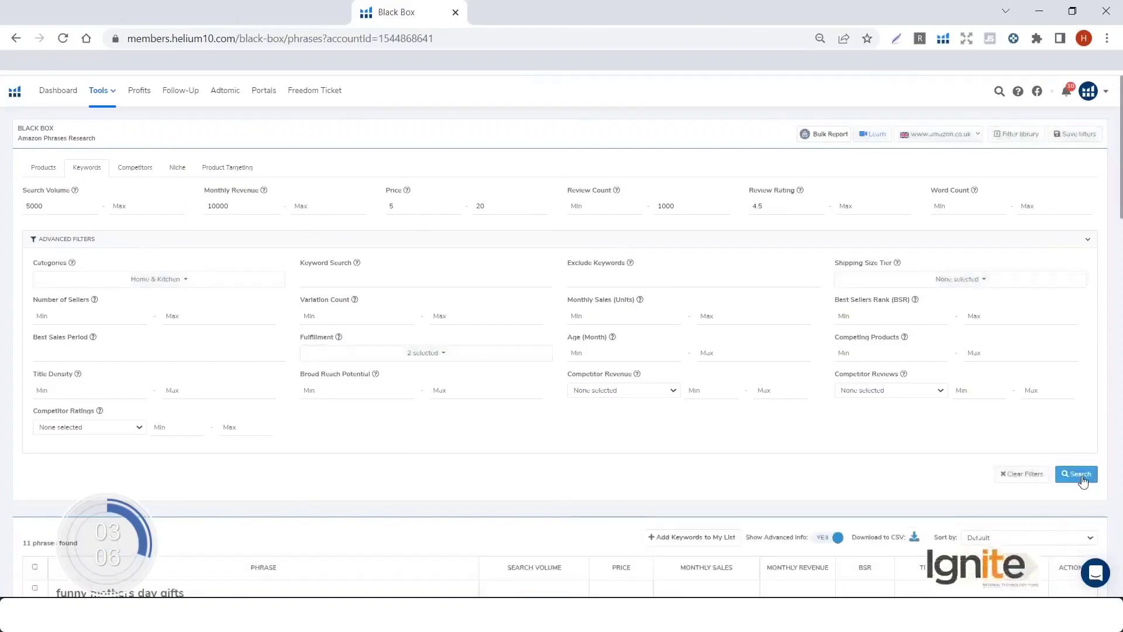
- Look through the narrowed phrase list, comparing monthly sales, monthly revenue, search volume and competing products
scroll(1082, 481, "down", 5)
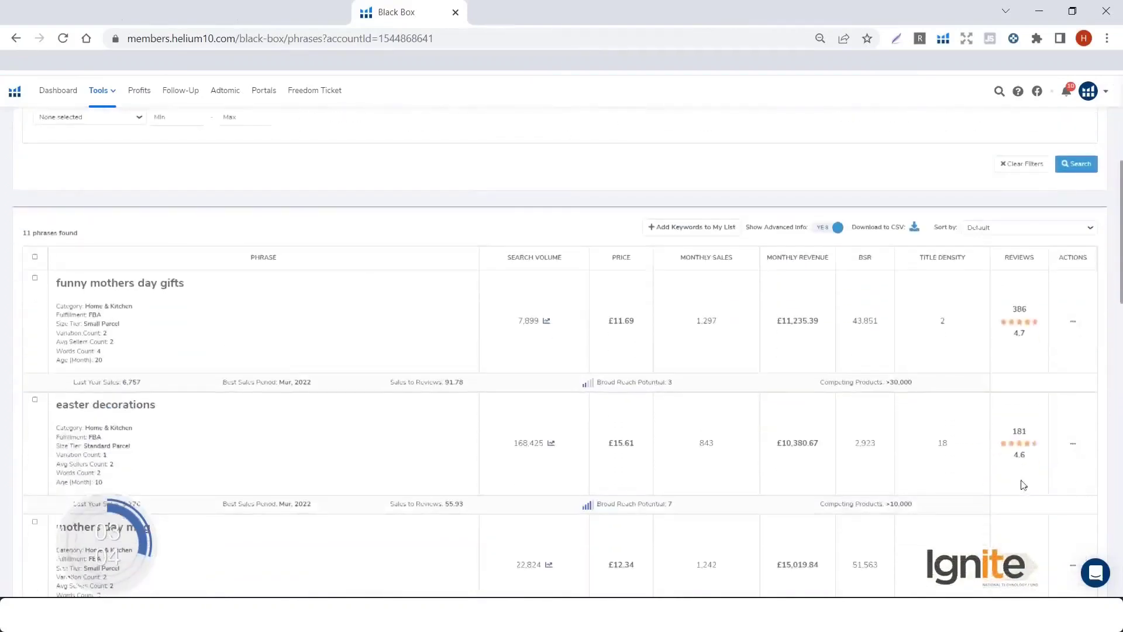
scroll(832, 501, "down", 6)
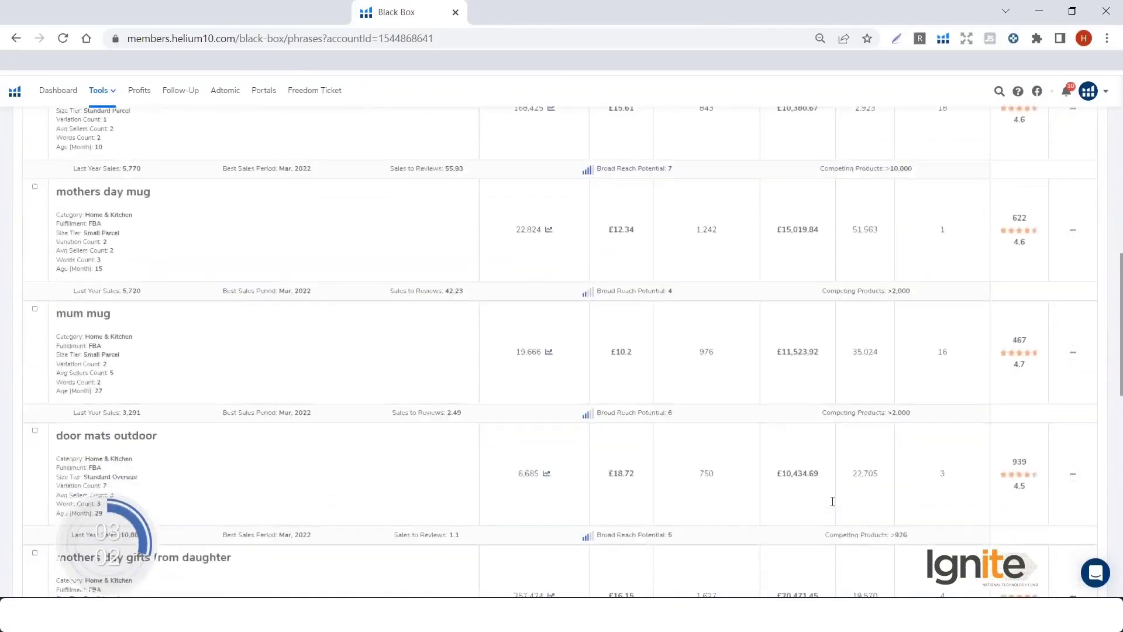
scroll(832, 501, "down", 5)
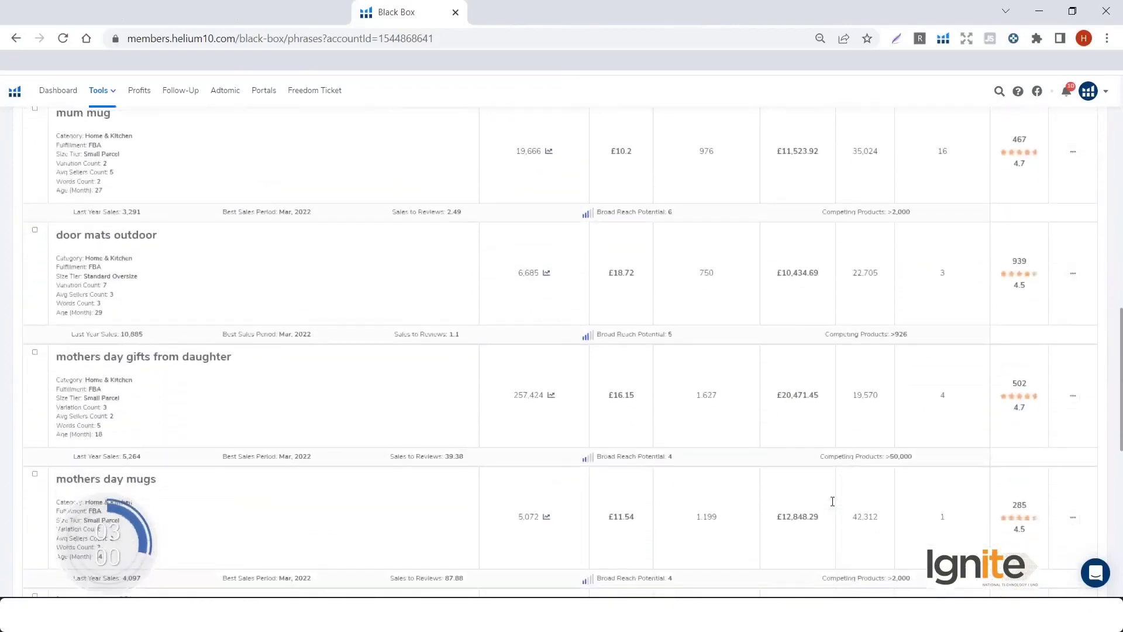
scroll(833, 502, "up", 5)
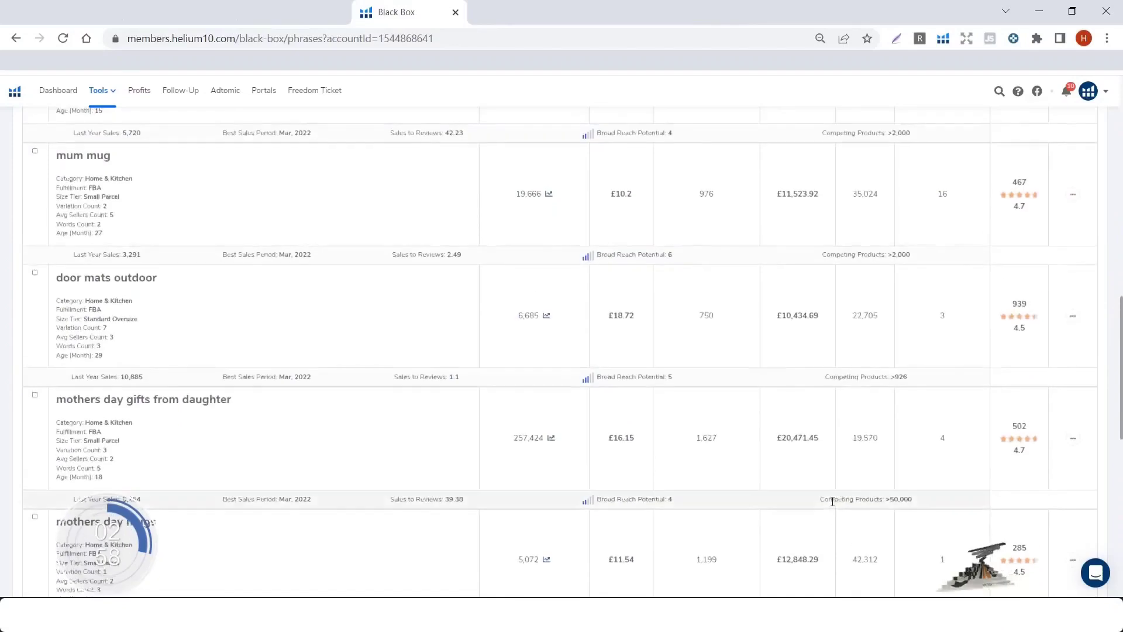
scroll(833, 501, "up", 5)
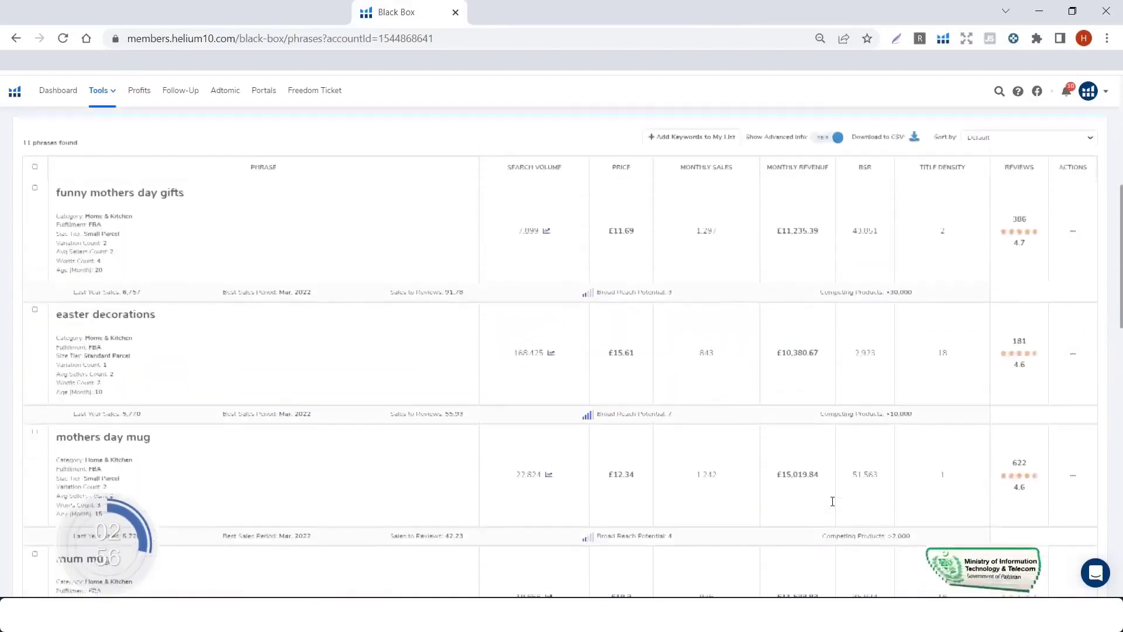
scroll(832, 501, "down", 15)
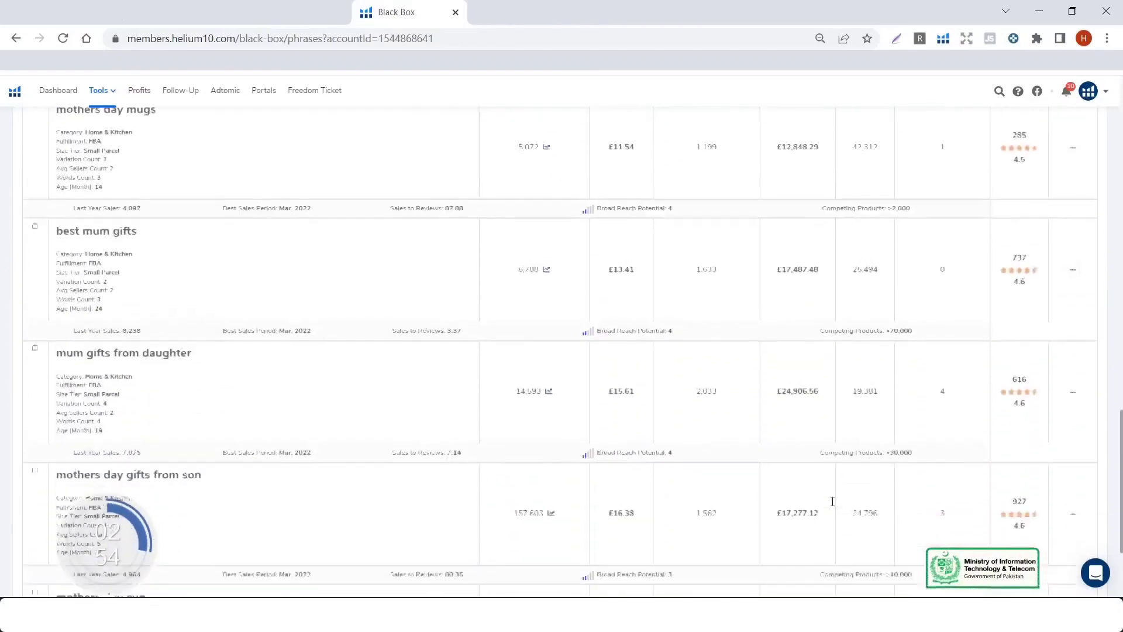
scroll(833, 501, "down", 3)
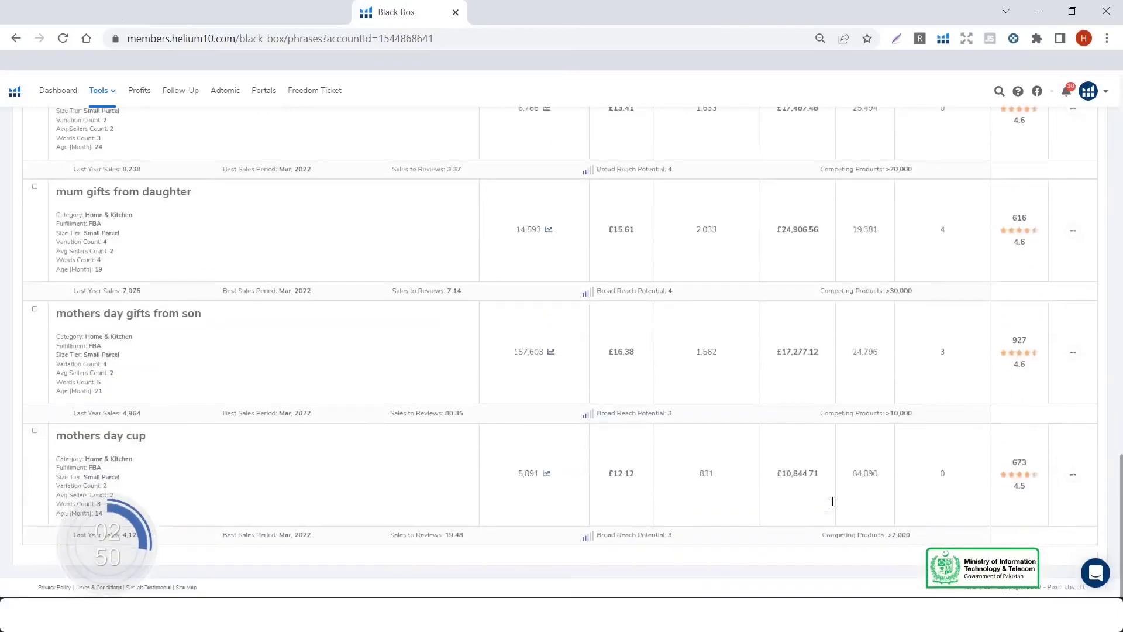
scroll(832, 501, "up", 17)
scroll(832, 501, "up", 2)
scroll(832, 501, "down", 1)
scroll(833, 501, "down", 3)
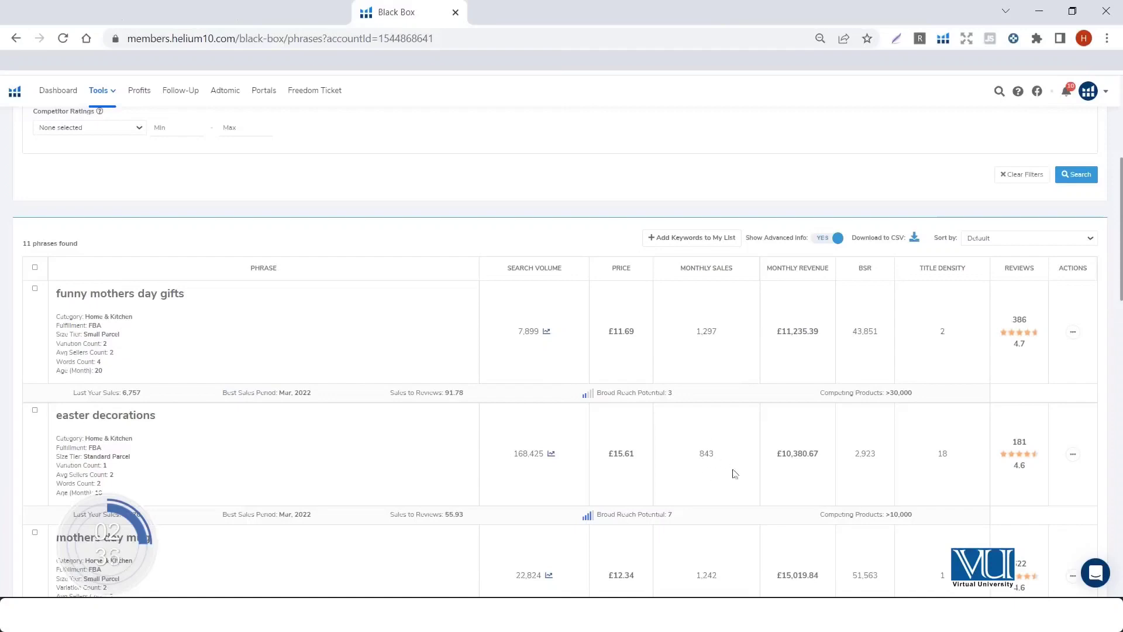
- Set the minimum monthly sales to 1000 units, rerun the keyword search and review the listed phrases
scroll(733, 474, "up", 5)
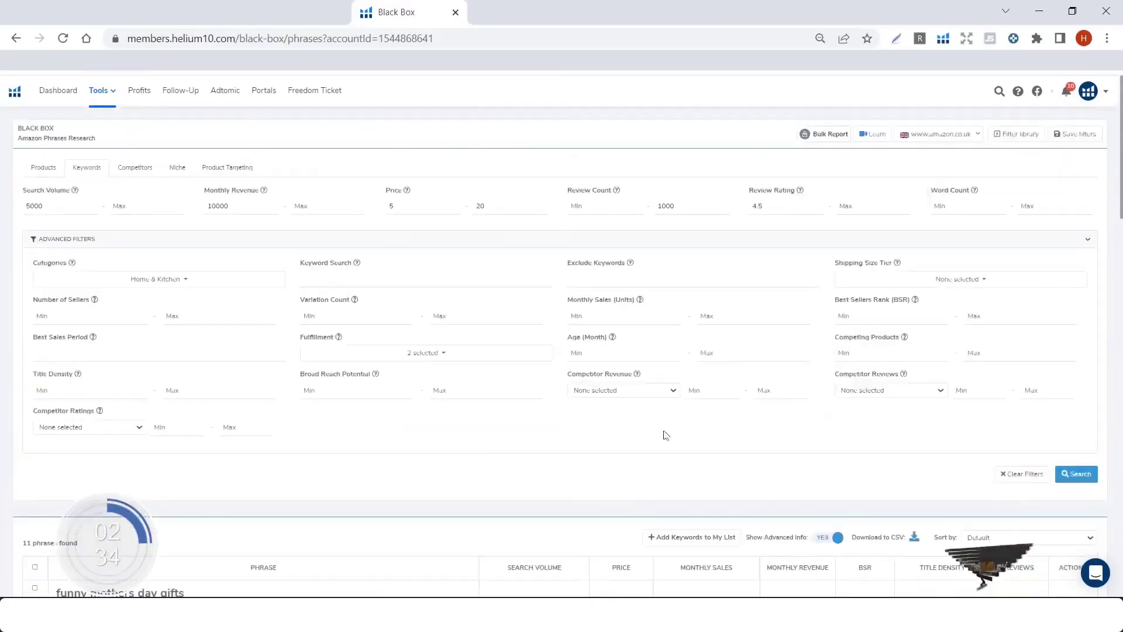
left_click(594, 318)
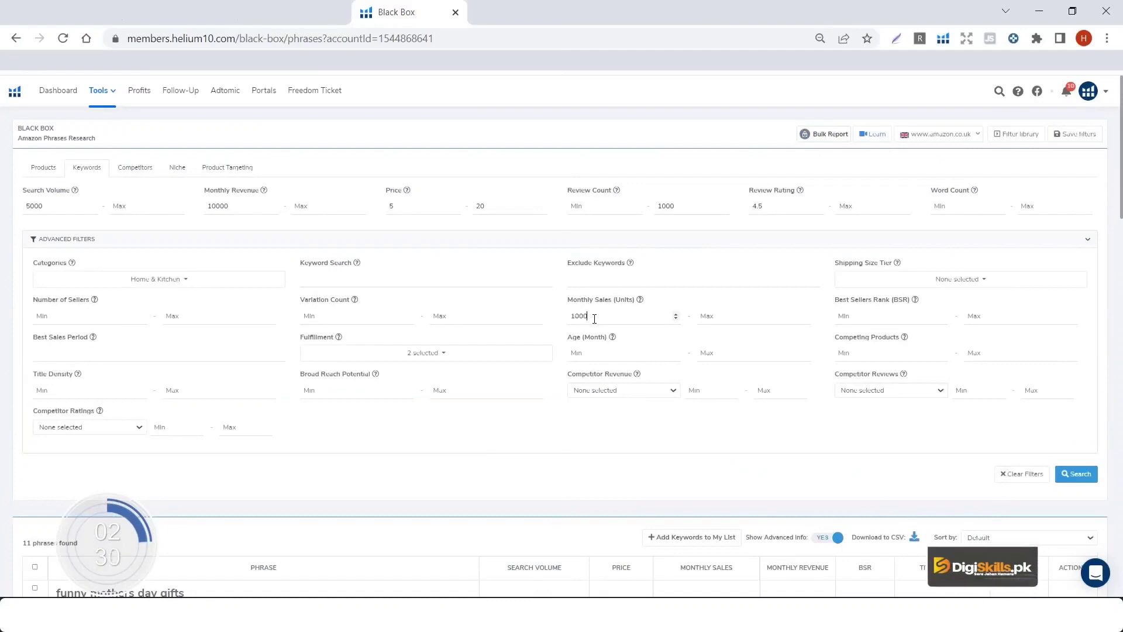
left_click(1076, 473)
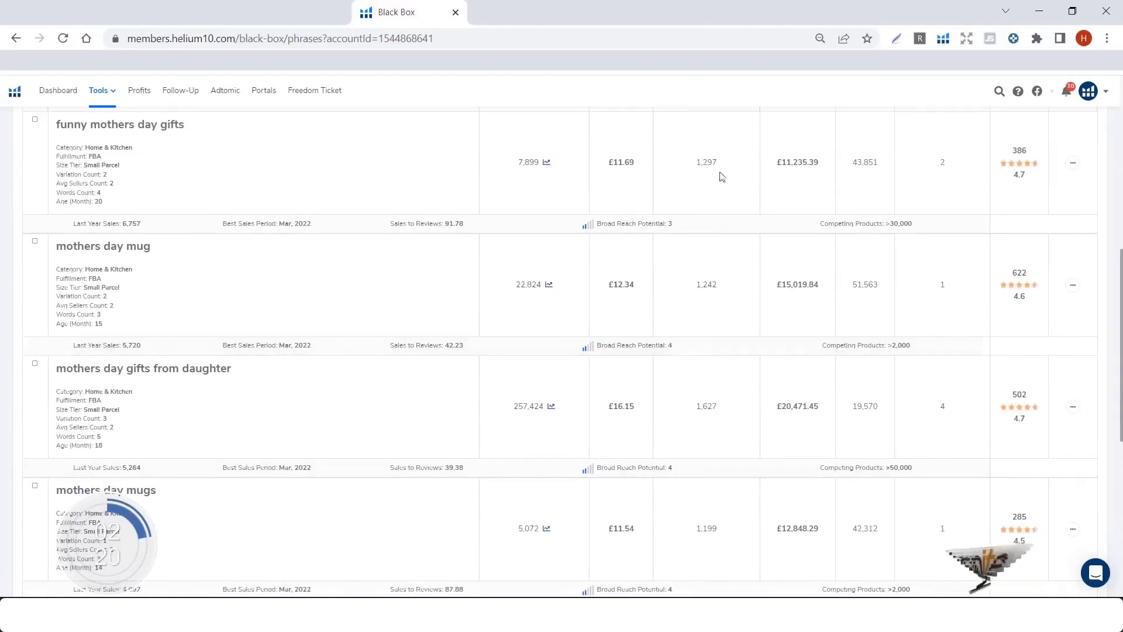
scroll(709, 220, "up", 2)
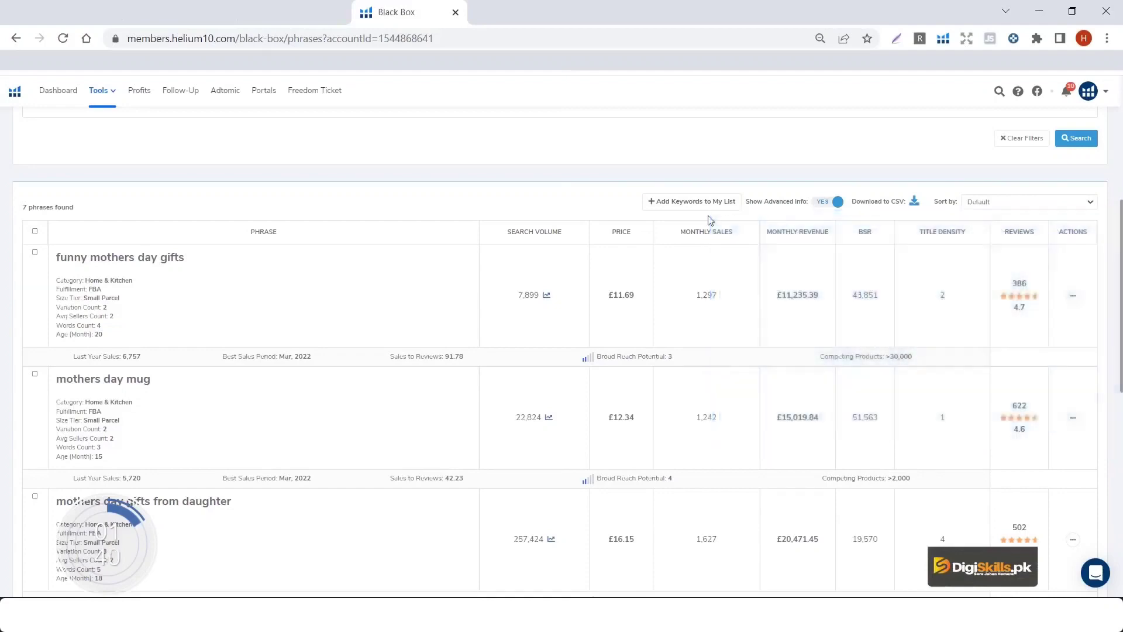
- Change the price filter to a minimum of 20 with no maximum and rerun the keyword search
scroll(710, 220, "down", 2)
scroll(709, 220, "up", 8)
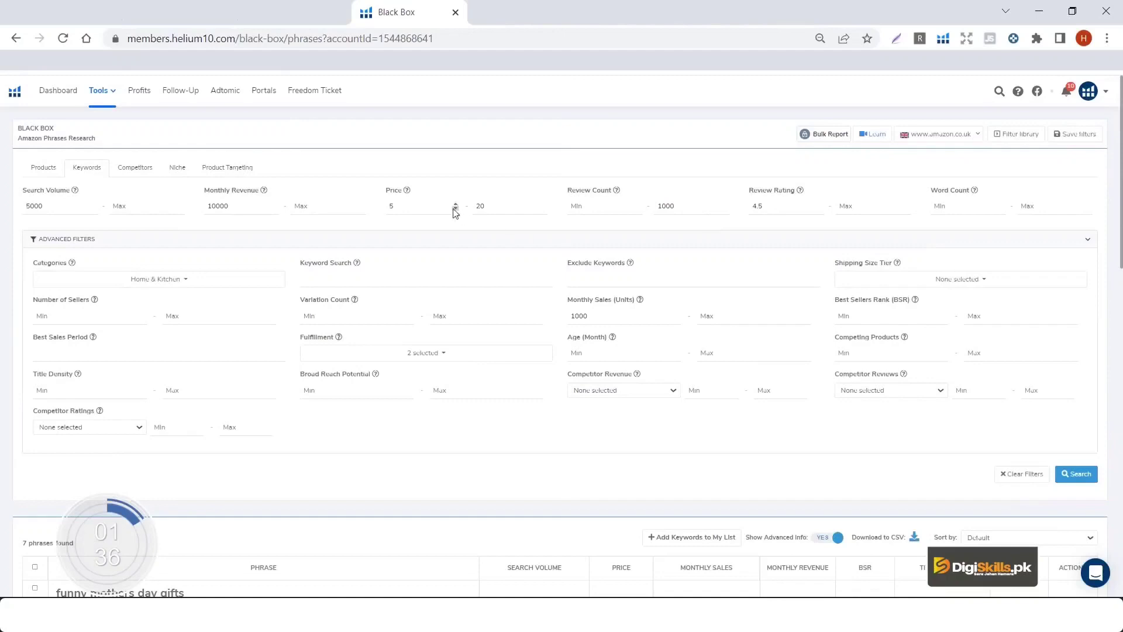
scroll(714, 464, "down", 3)
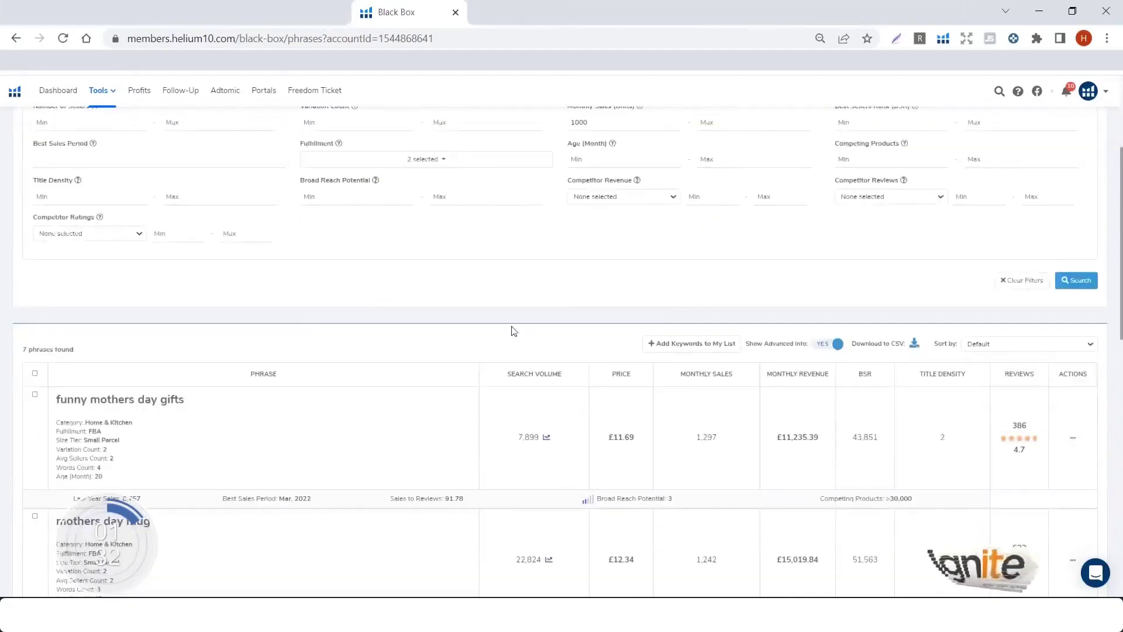
scroll(512, 331, "down", 3)
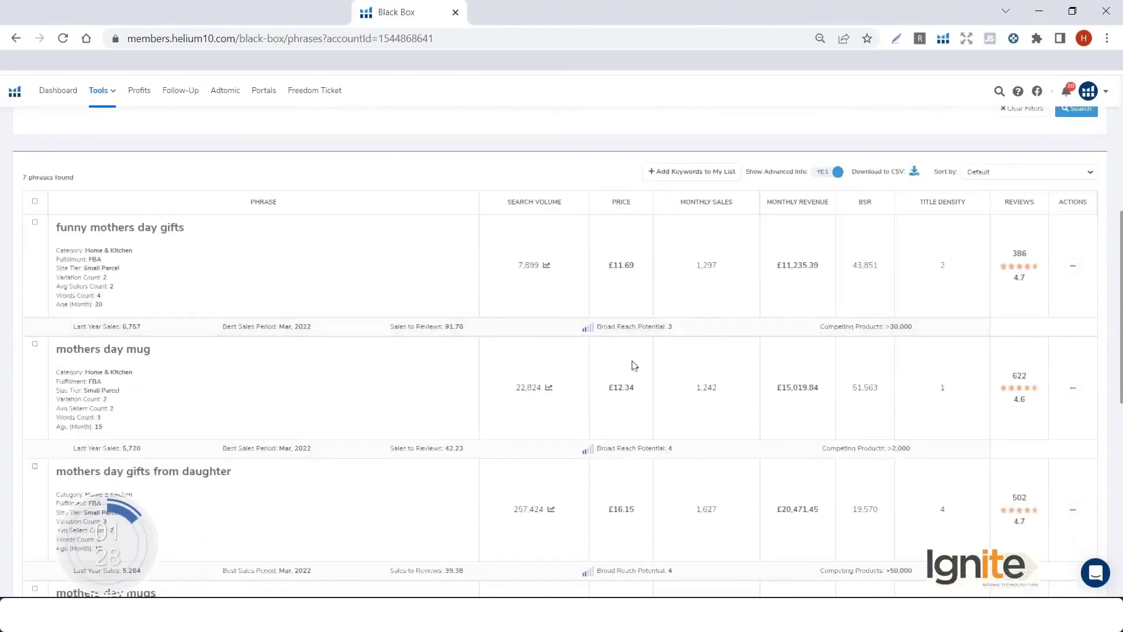
scroll(639, 516, "up", 5)
left_click(414, 209)
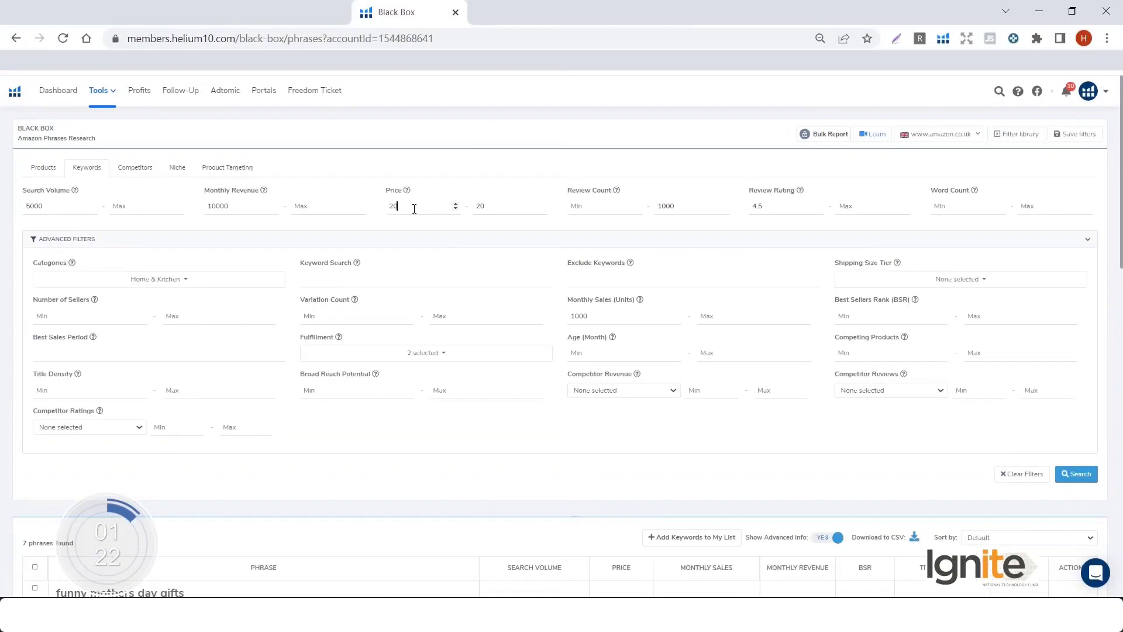
left_click(504, 208)
key("BackSpace")
key("BackSpace")
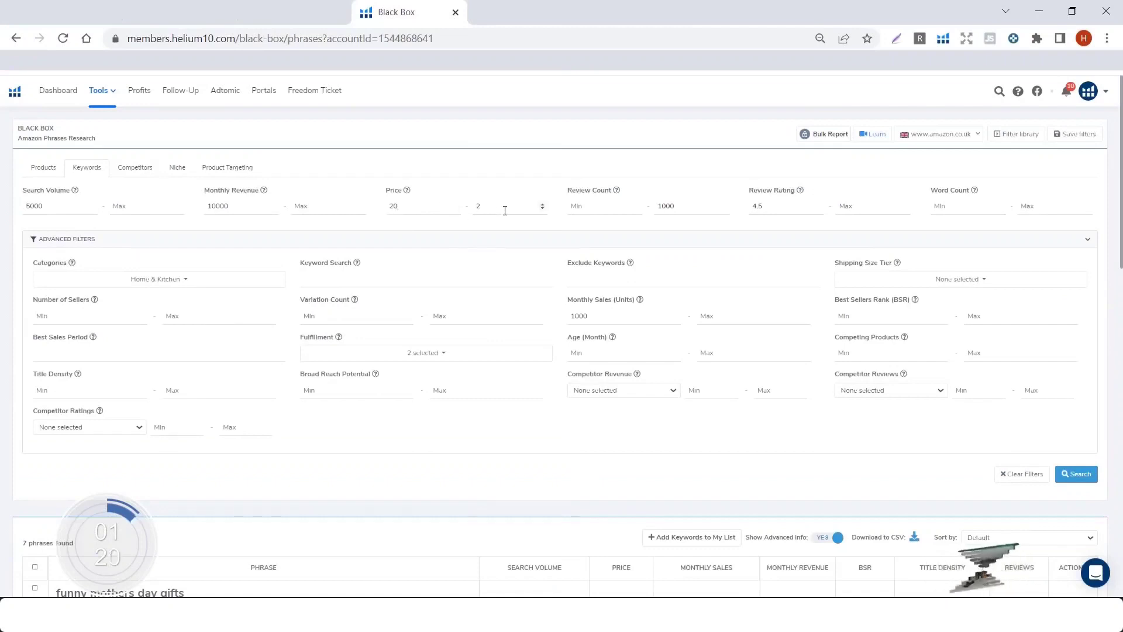
left_click(1077, 475)
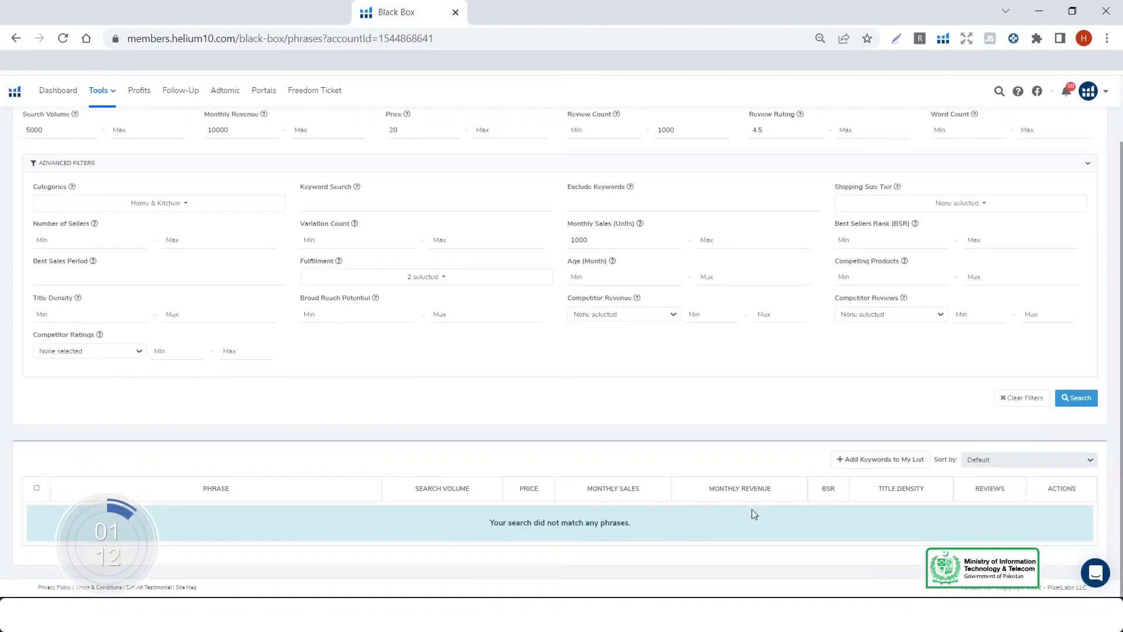
- Set the minimum price to 10, then rerun the keyword search and look through the listed phrases
scroll(736, 327, "up", 2)
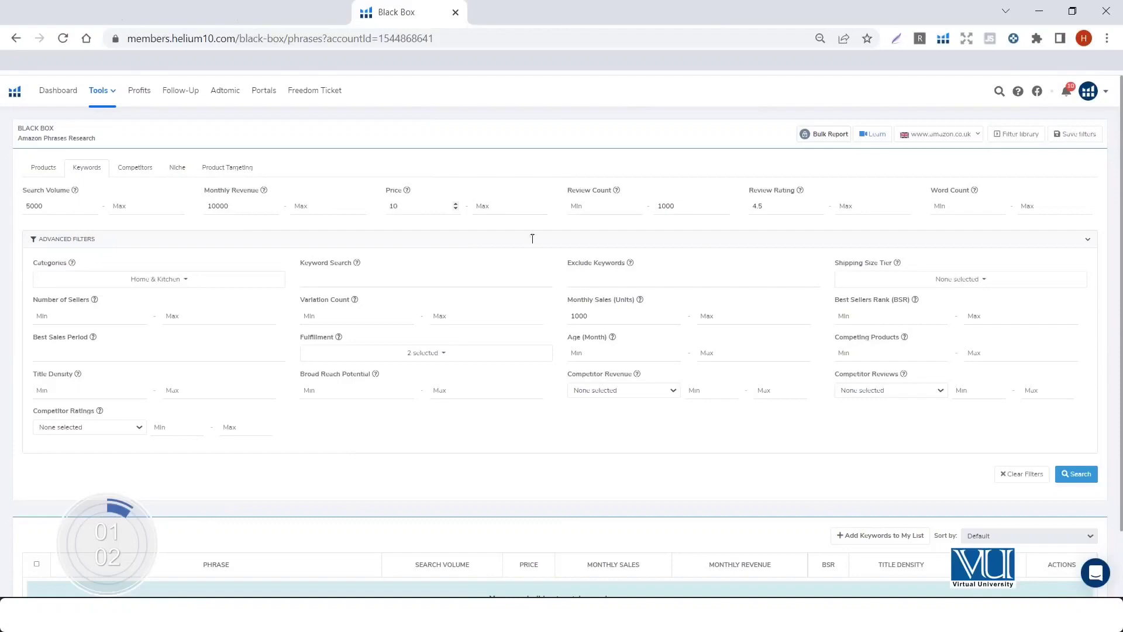
left_click(1083, 476)
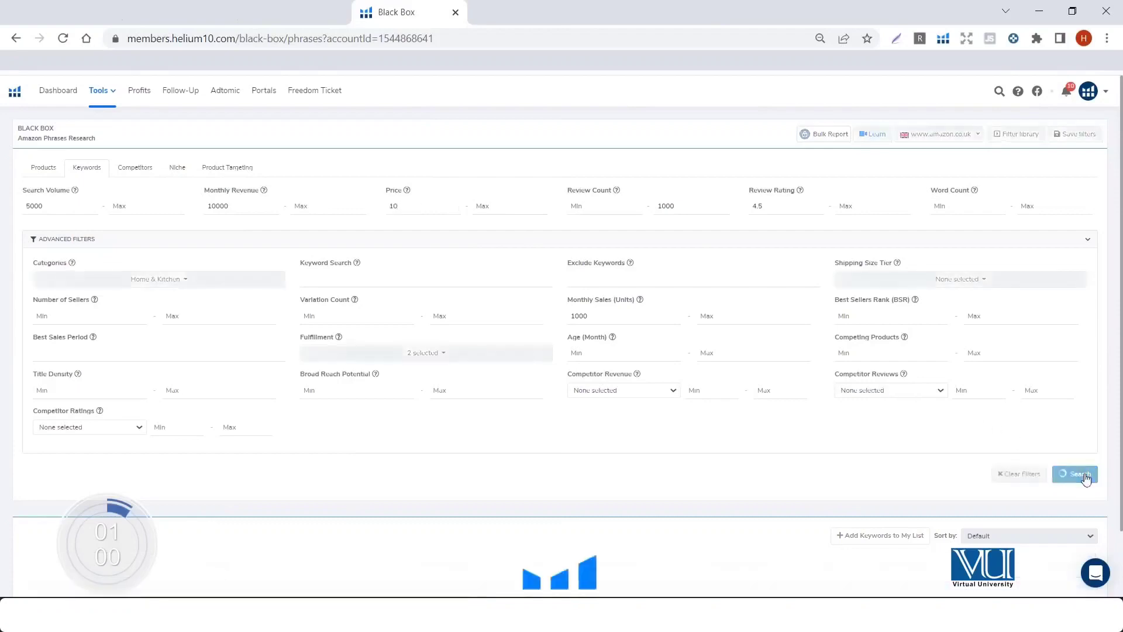
scroll(760, 471, "down", 2)
scroll(730, 471, "down", 6)
scroll(730, 472, "down", 6)
scroll(730, 471, "up", 12)
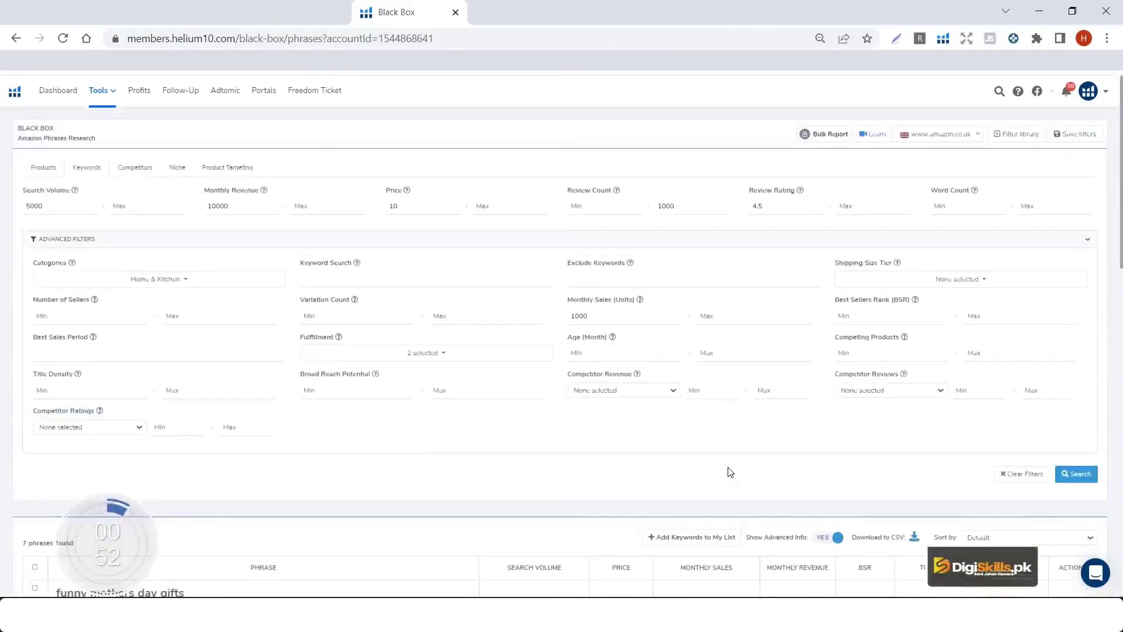